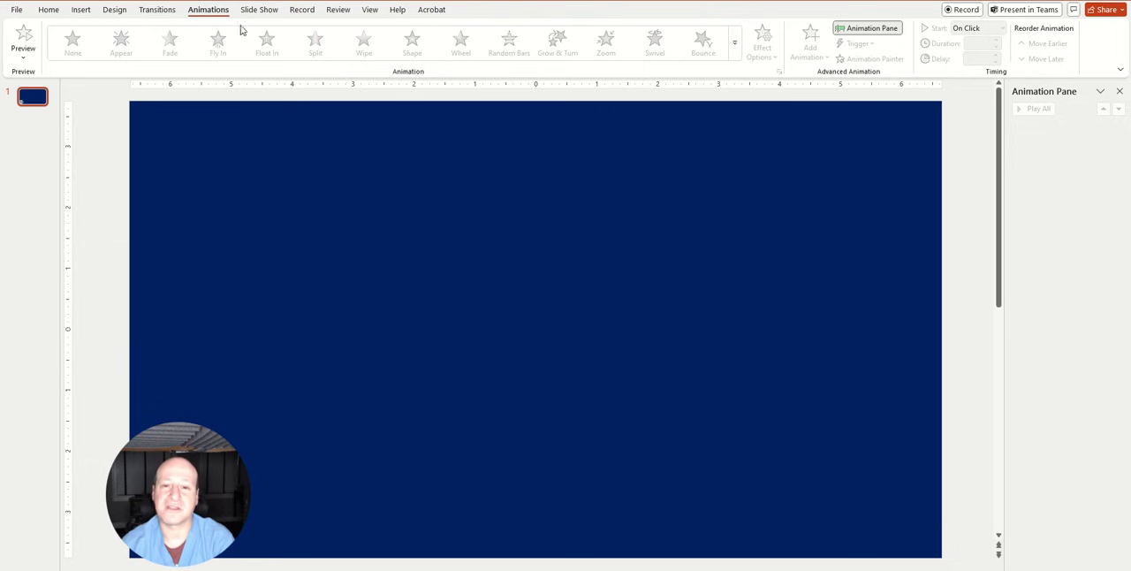
Draw an open, overlapping oval loop with the Curve tool in the slide's upper middle, about 3.58" wide and 1.89" high
click(49, 9)
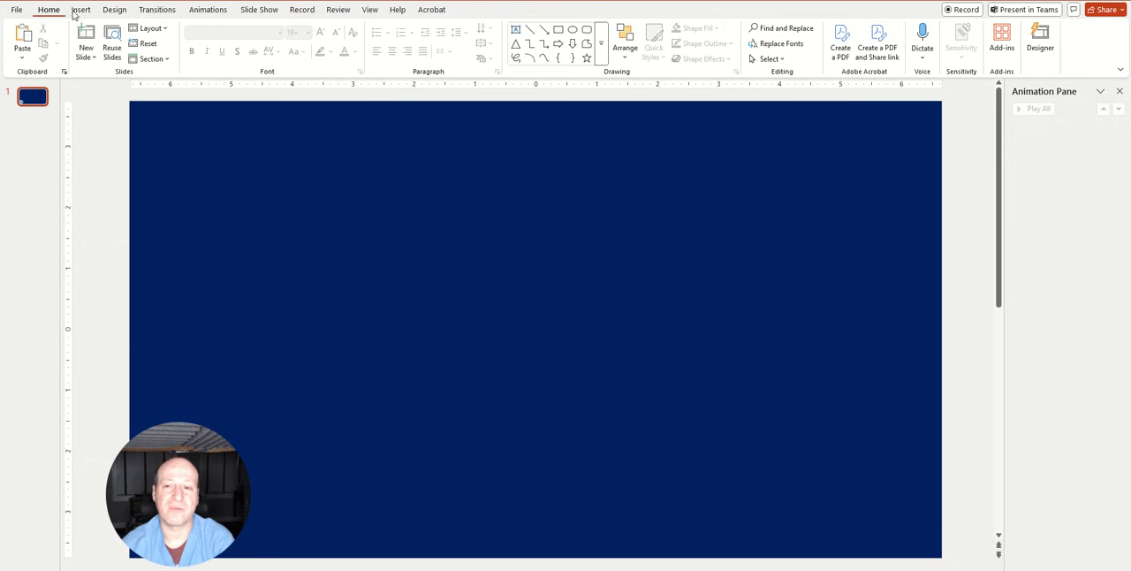
click(545, 59)
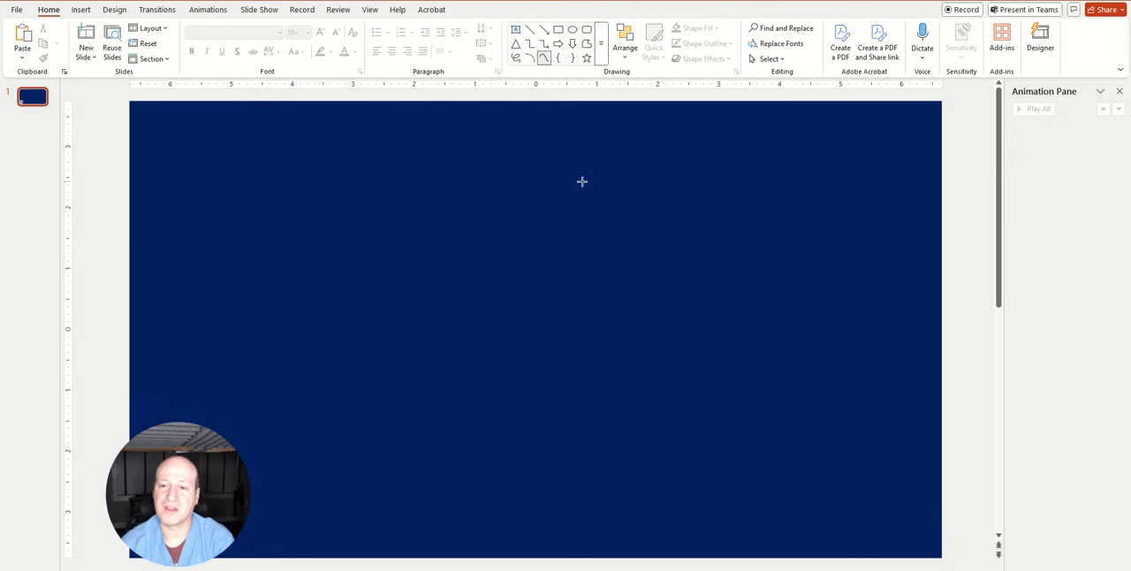
click(535, 166)
click(597, 173)
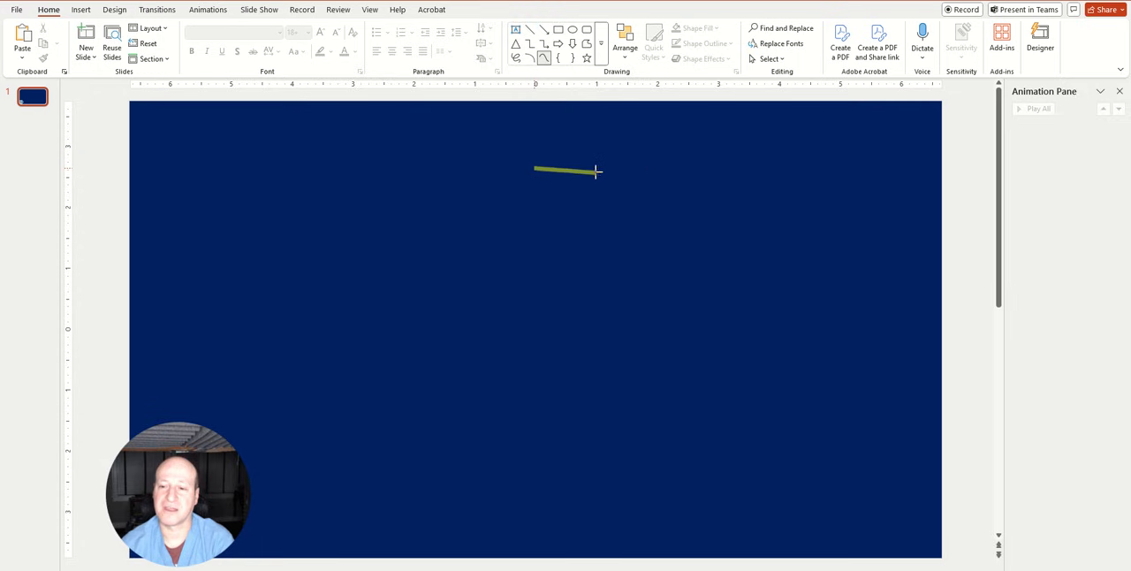
click(666, 210)
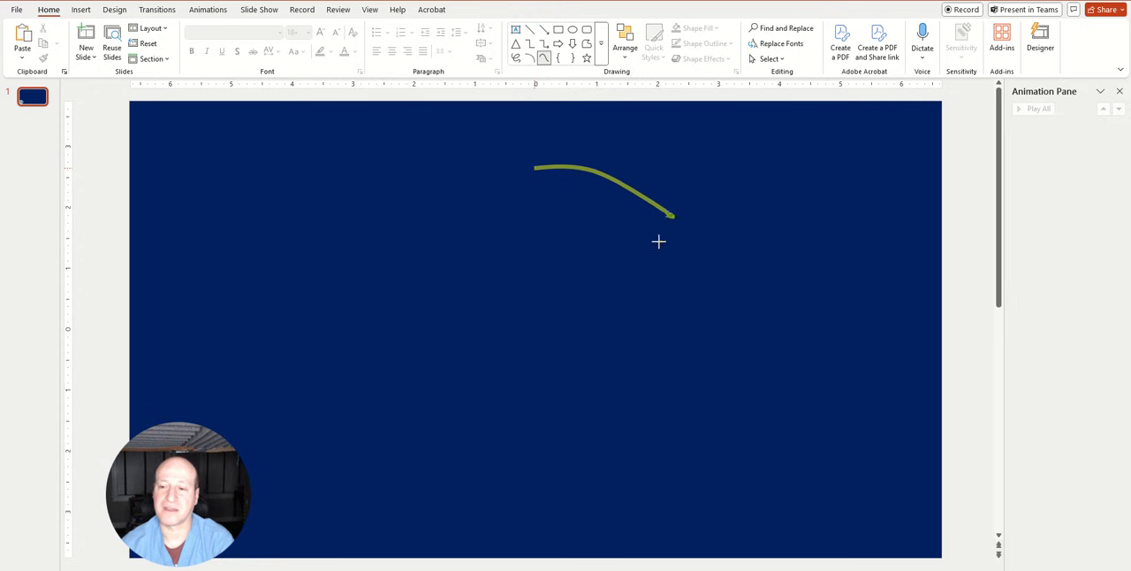
click(539, 280)
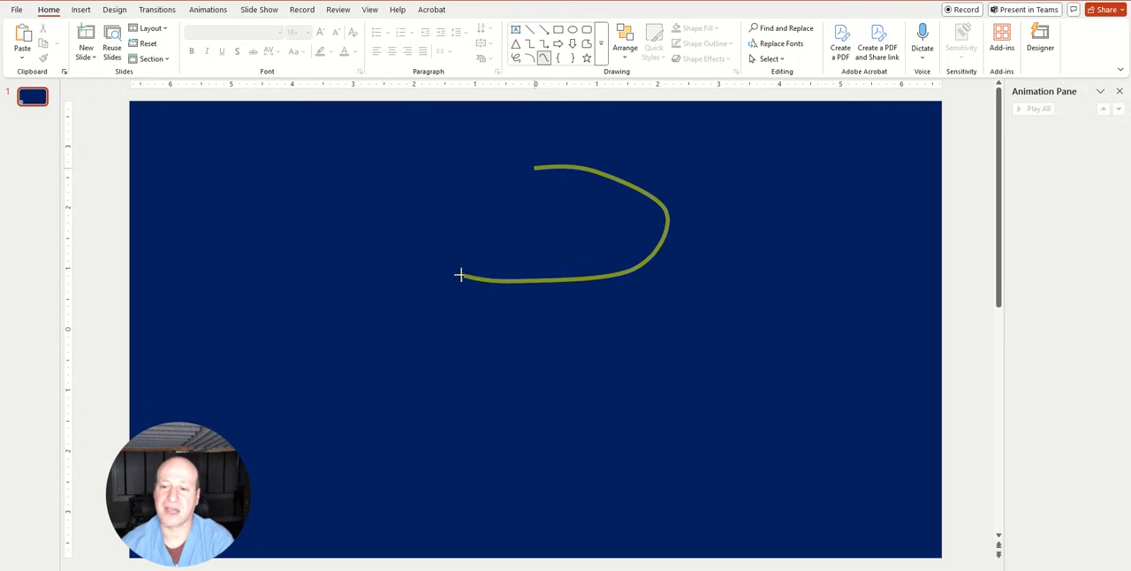
click(460, 206)
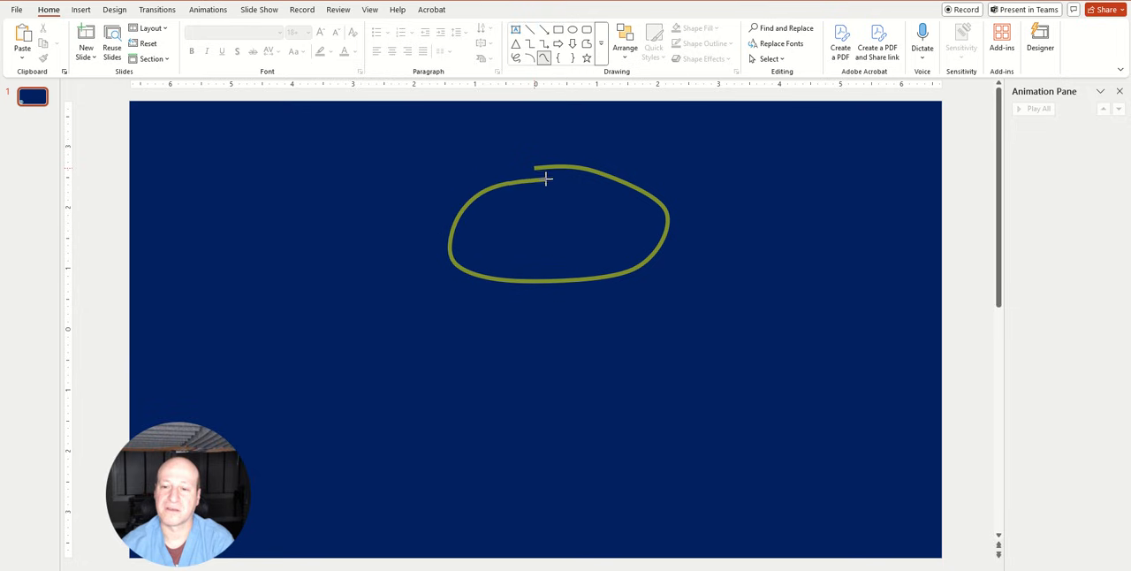
double_click(546, 179)
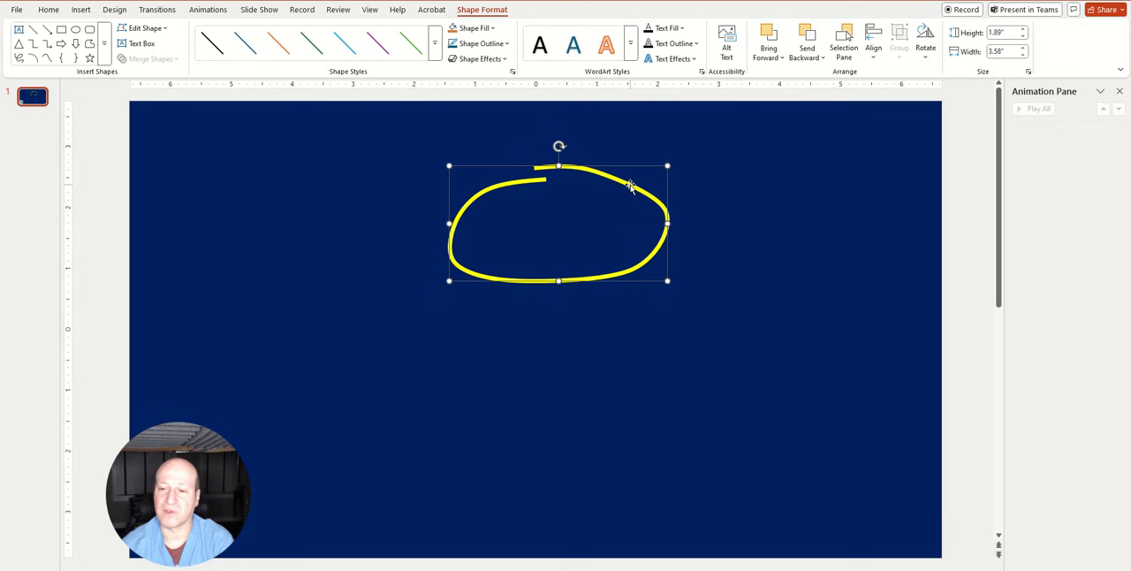
Edit the loop's points to round its right side and upper curve and shift its starting end slightly up and inward
right_click(630, 186)
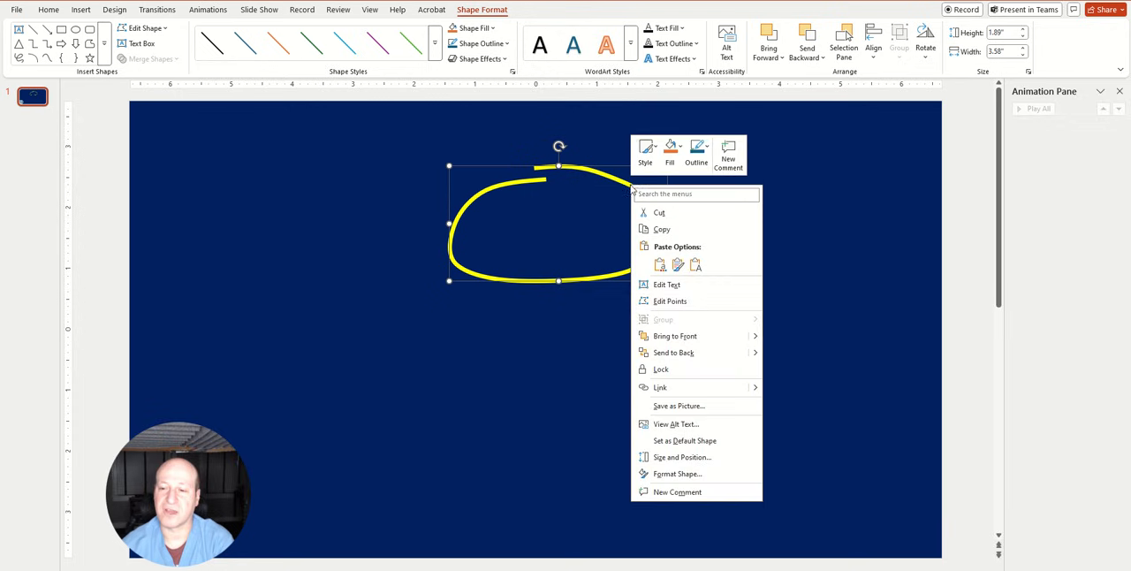
click(665, 301)
drag(668, 210, 663, 239)
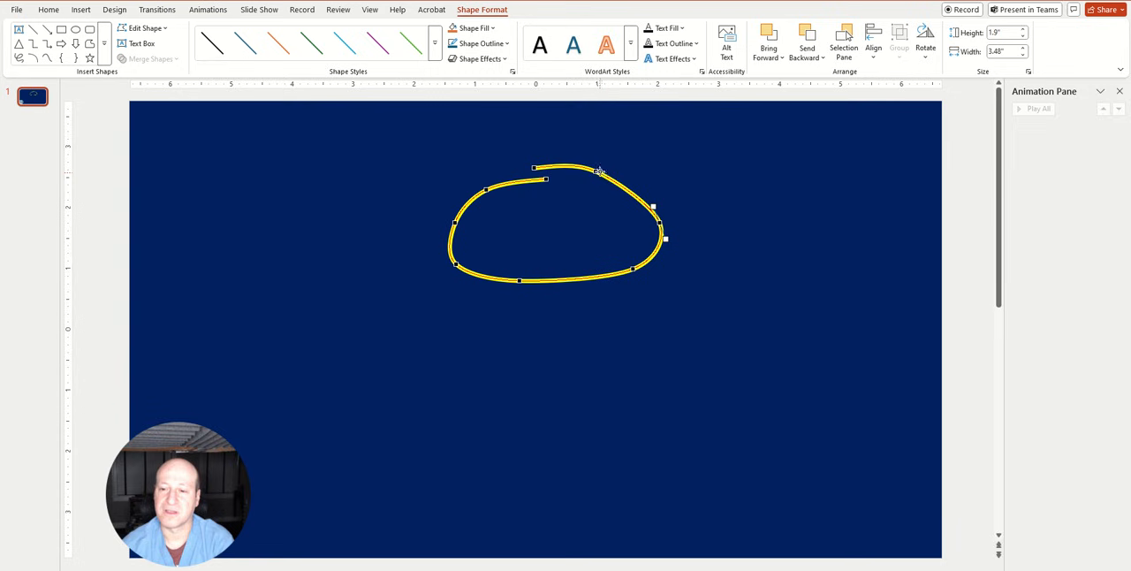
drag(597, 171, 606, 173)
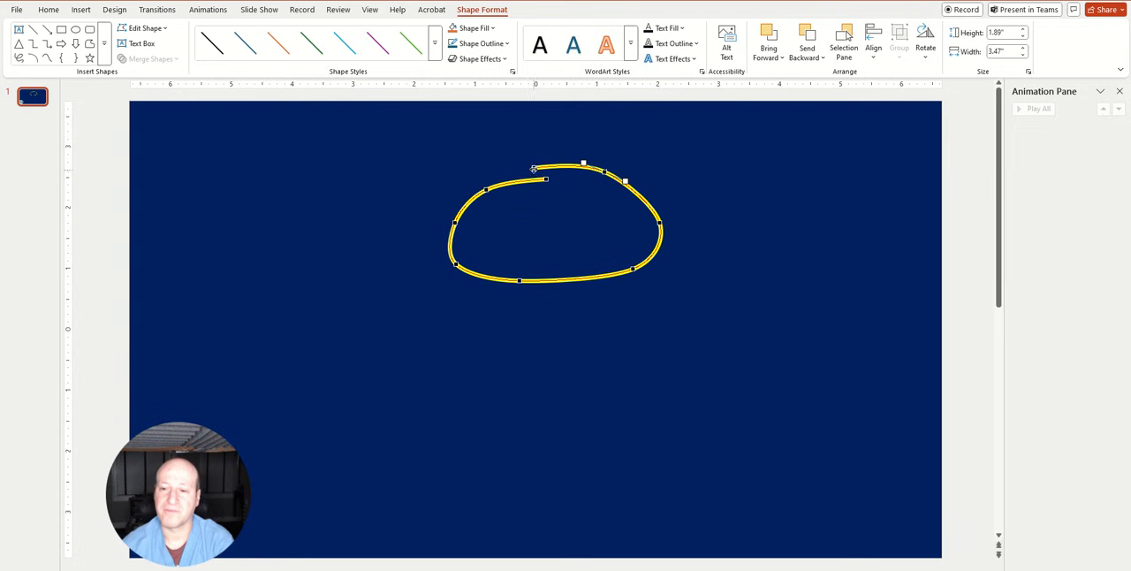
drag(533, 168, 542, 161)
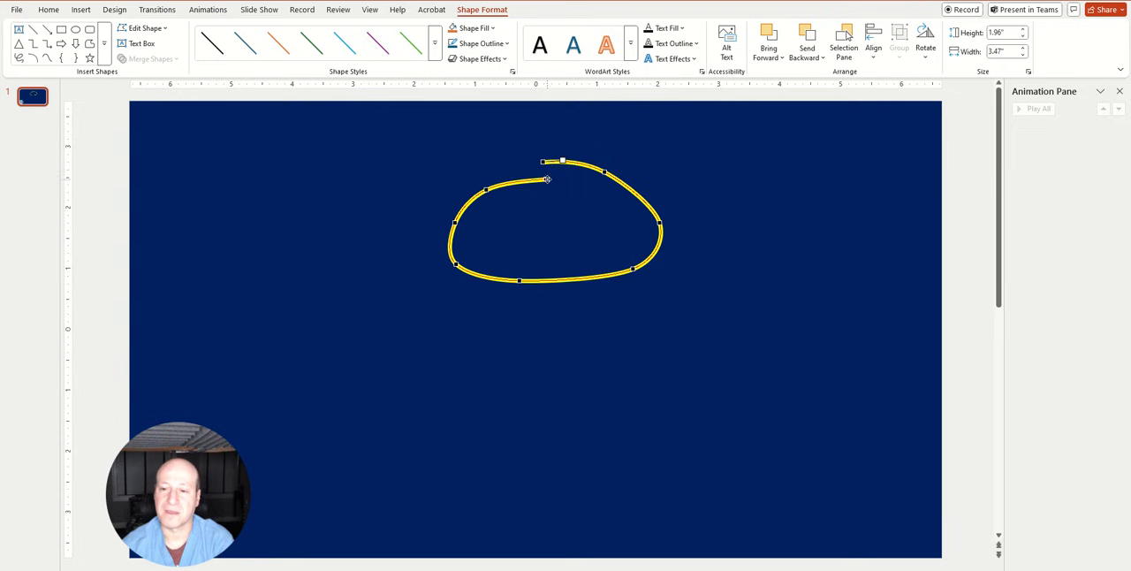
click(712, 302)
Apply the Wheel entrance animation to the loop and play it to check how the line draws in
click(643, 199)
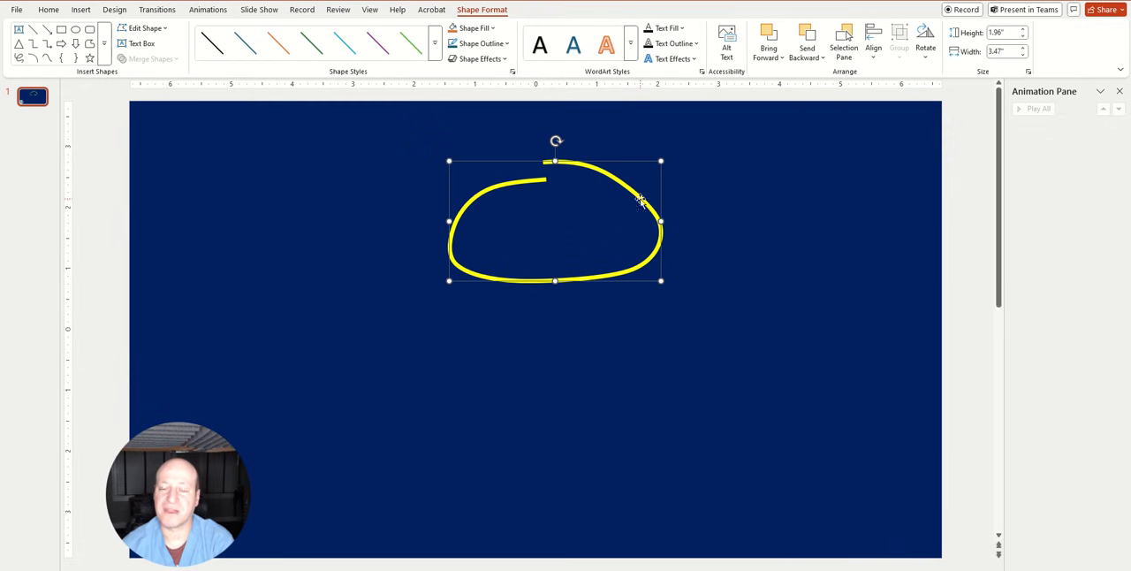
click(209, 11)
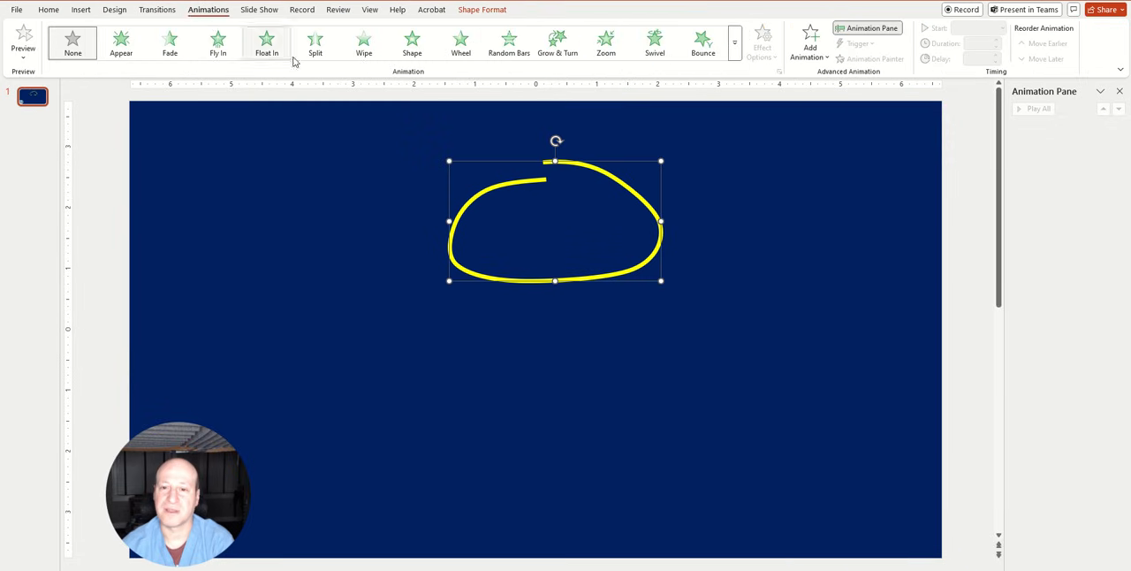
click(461, 44)
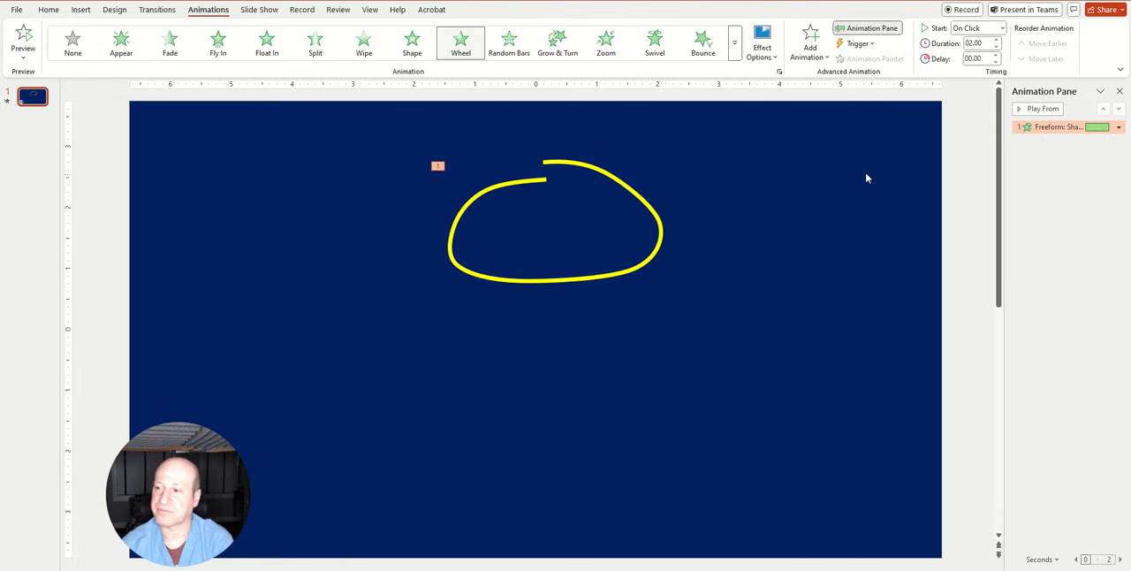
click(1030, 111)
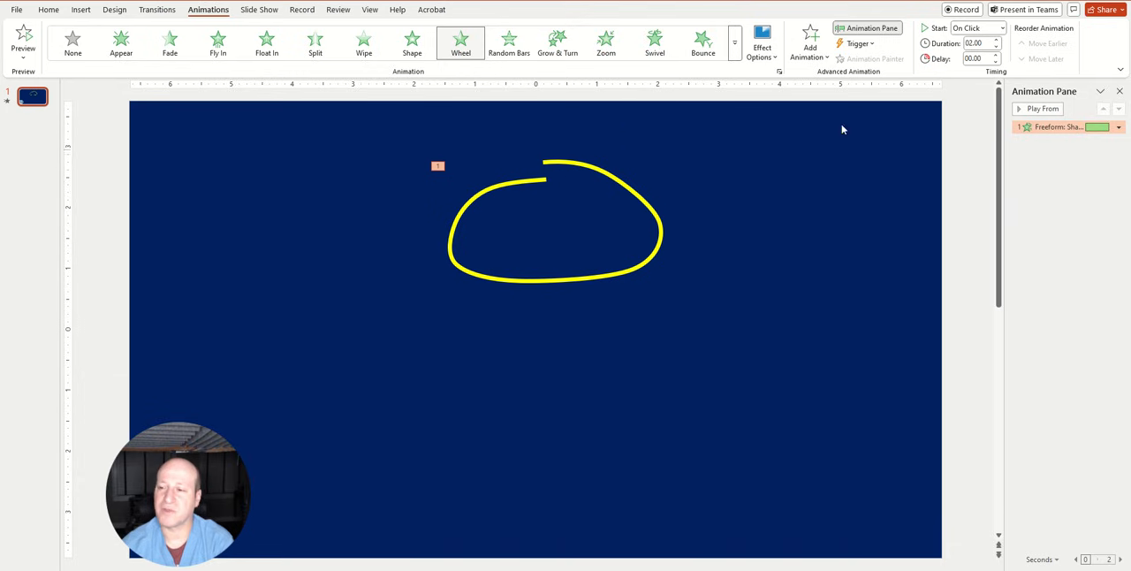
click(1024, 109)
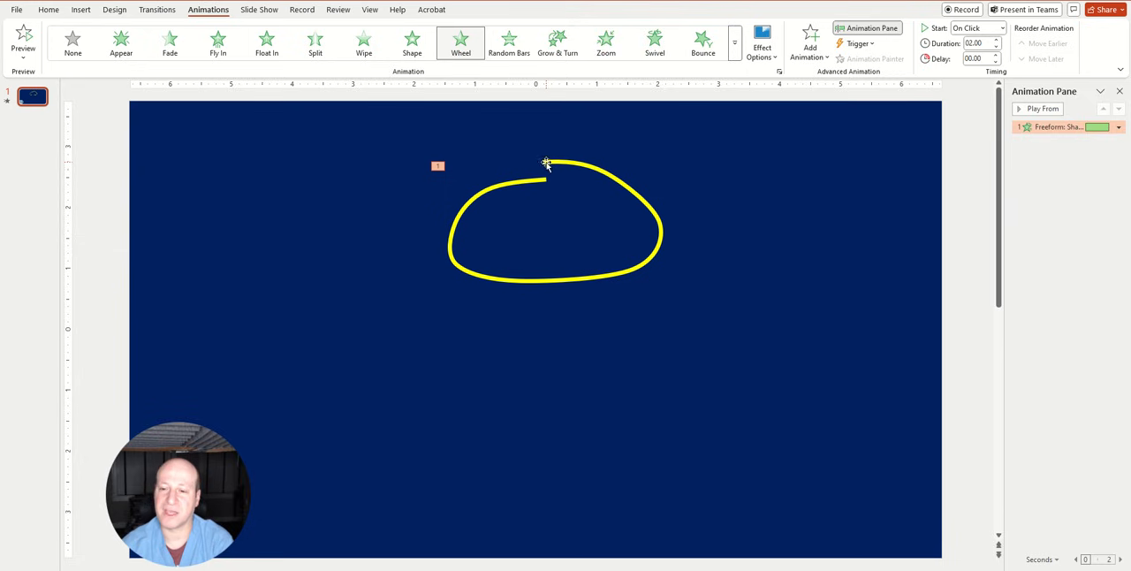
Edit the loop's points so its two open ends no longer overlap, and replay the animation
right_click(547, 165)
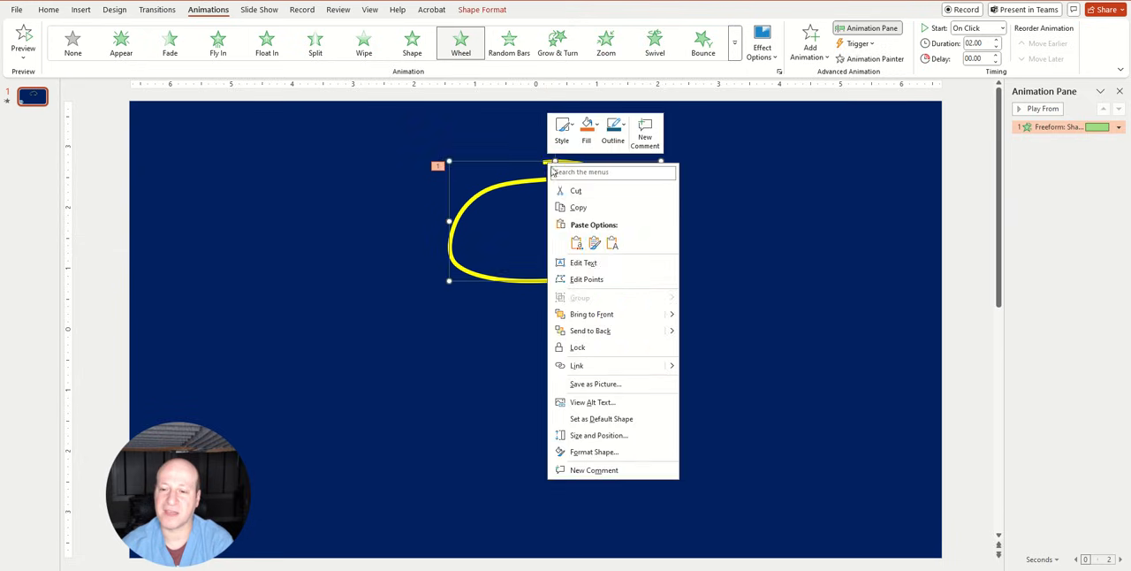
click(587, 279)
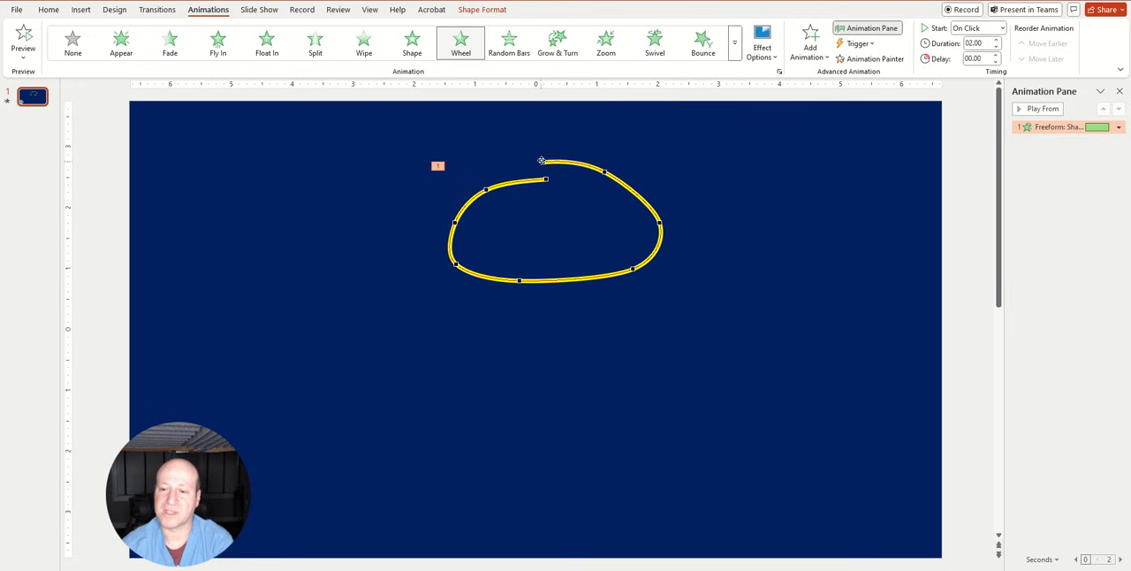
click(543, 162)
drag(555, 160, 550, 173)
click(575, 160)
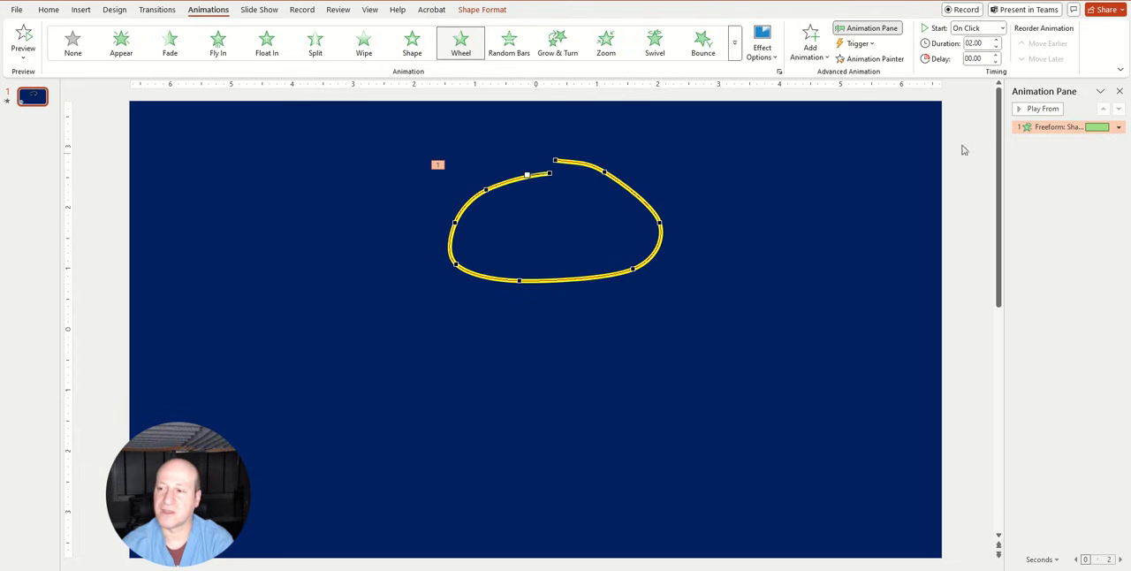
click(1030, 109)
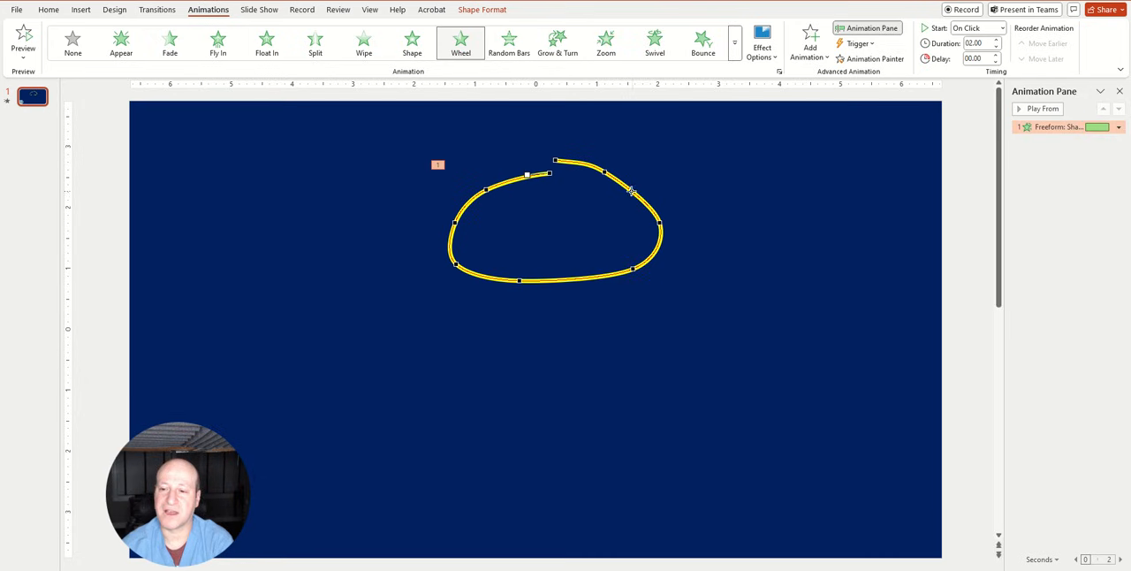
click(759, 212)
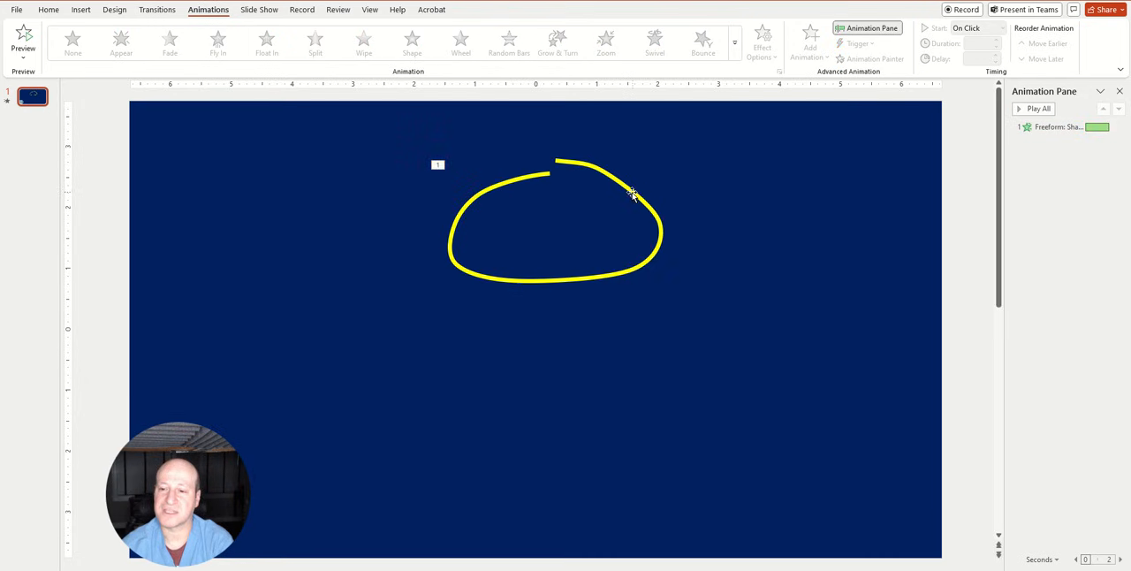
Move the loop to the slide's right half and add a text box reading "Line !", "Line 2" and "Line 3" with blank lines between
drag(634, 195, 869, 218)
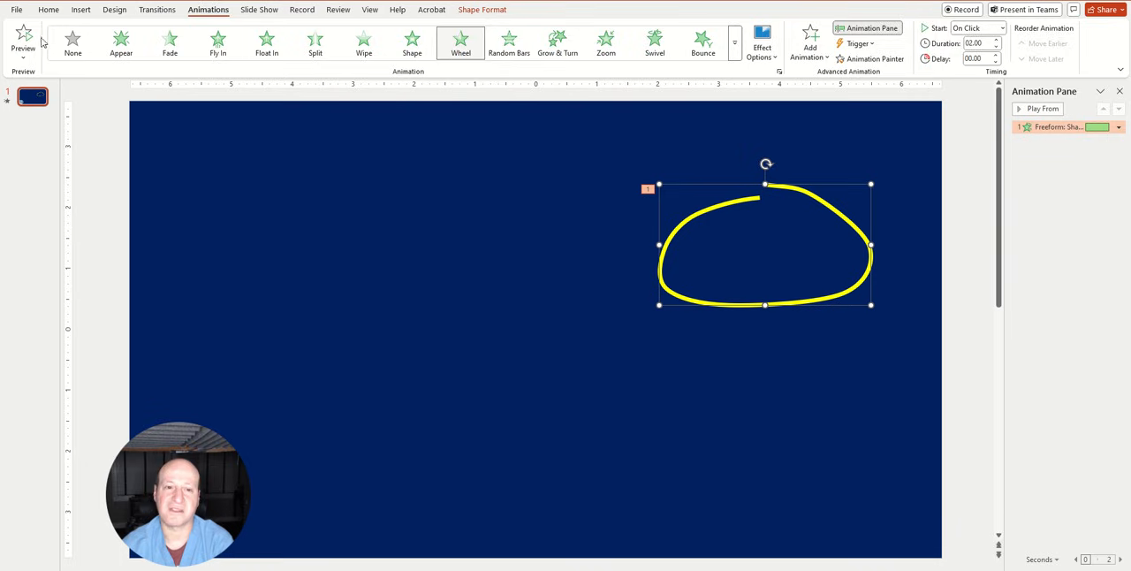
click(49, 10)
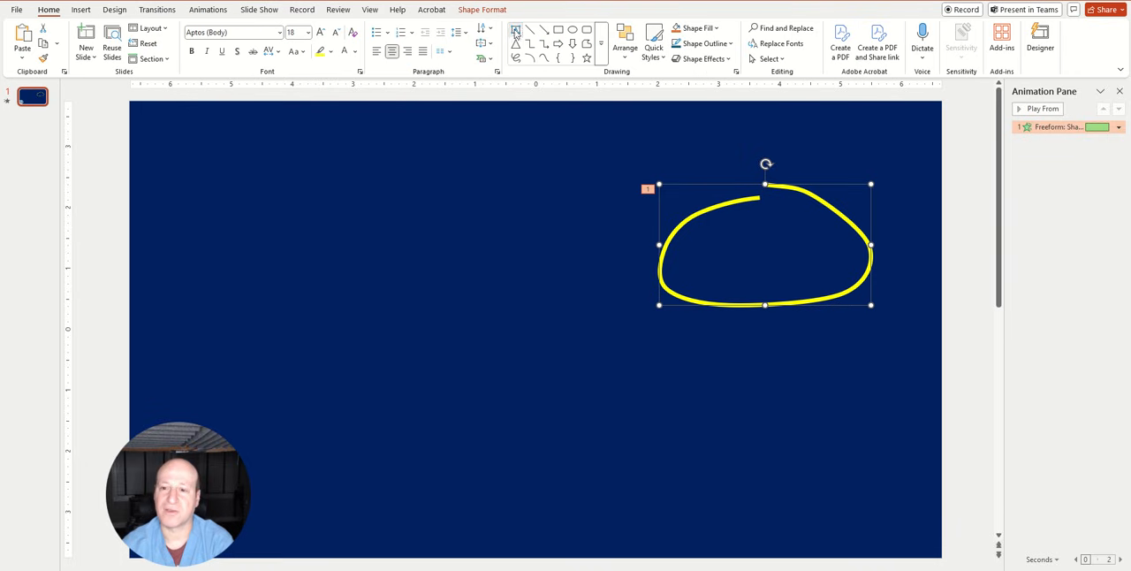
drag(396, 165, 707, 429)
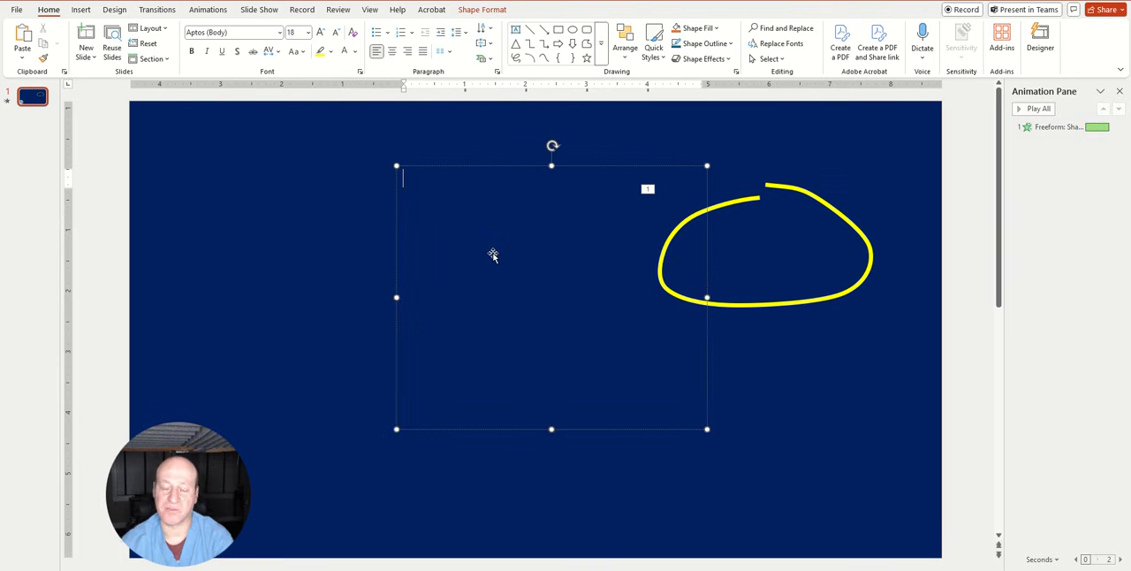
text(Line )
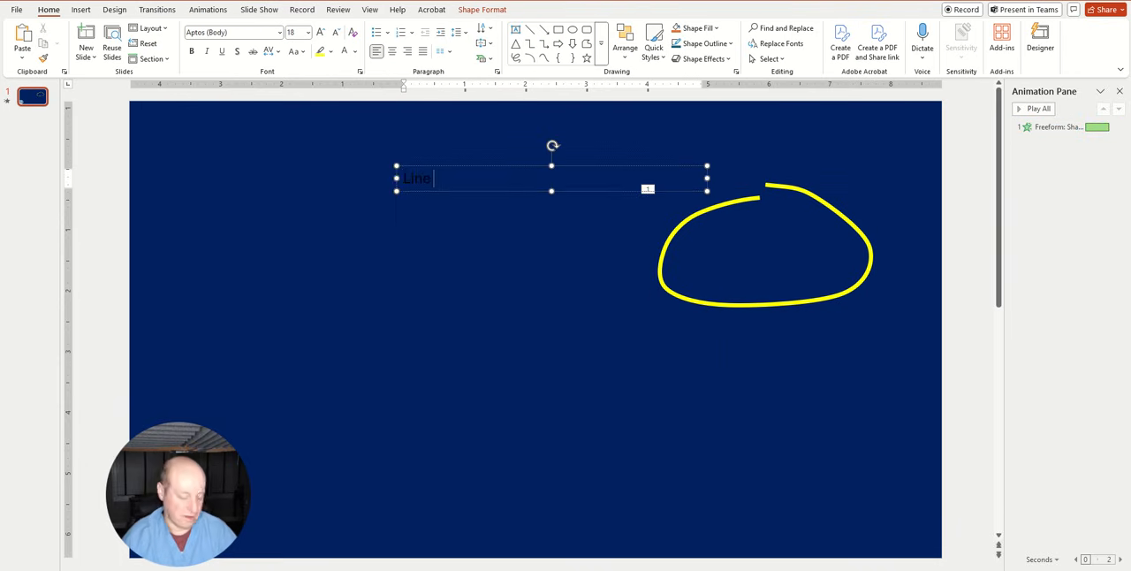
text(1)
key(Return)
text(Line 2)
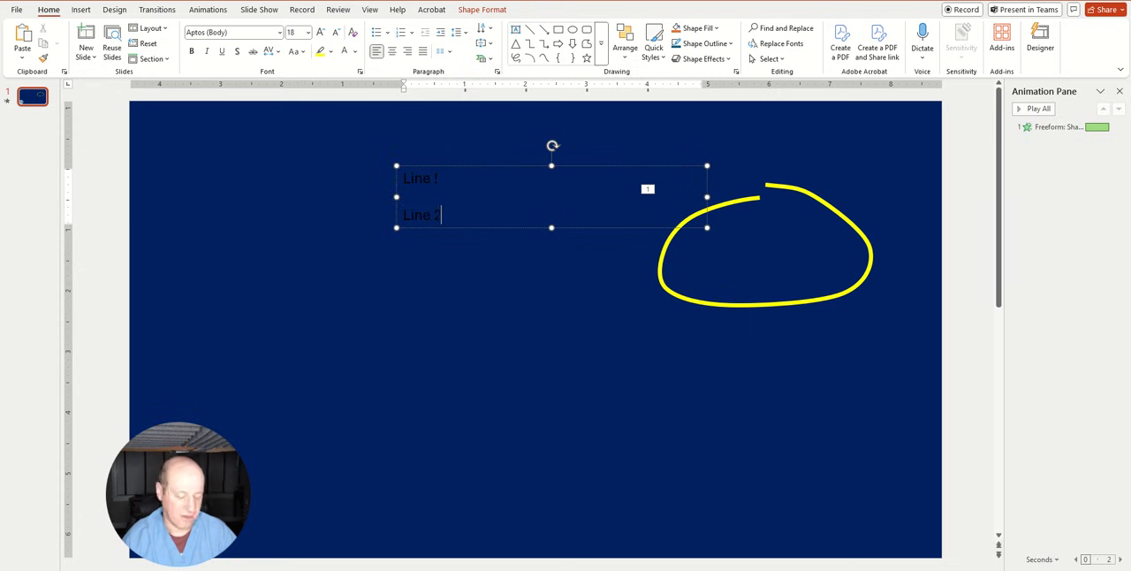
key(Return)
text(Line 3)
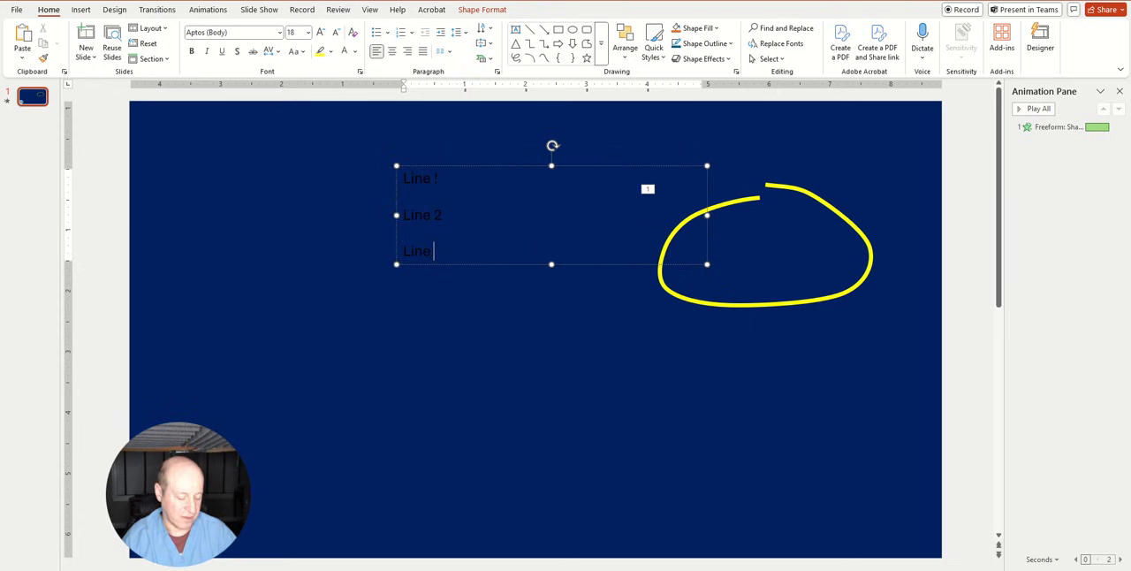
Format all text in the text box as white with a font size of 54
click(568, 167)
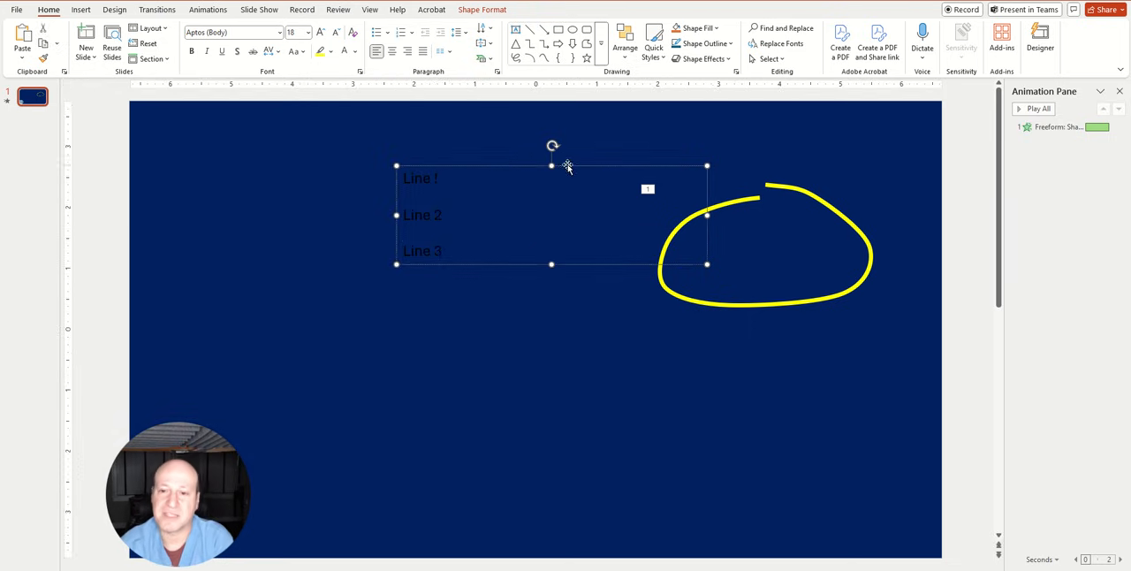
click(344, 50)
click(321, 33)
click(322, 32)
click(322, 33)
click(321, 33)
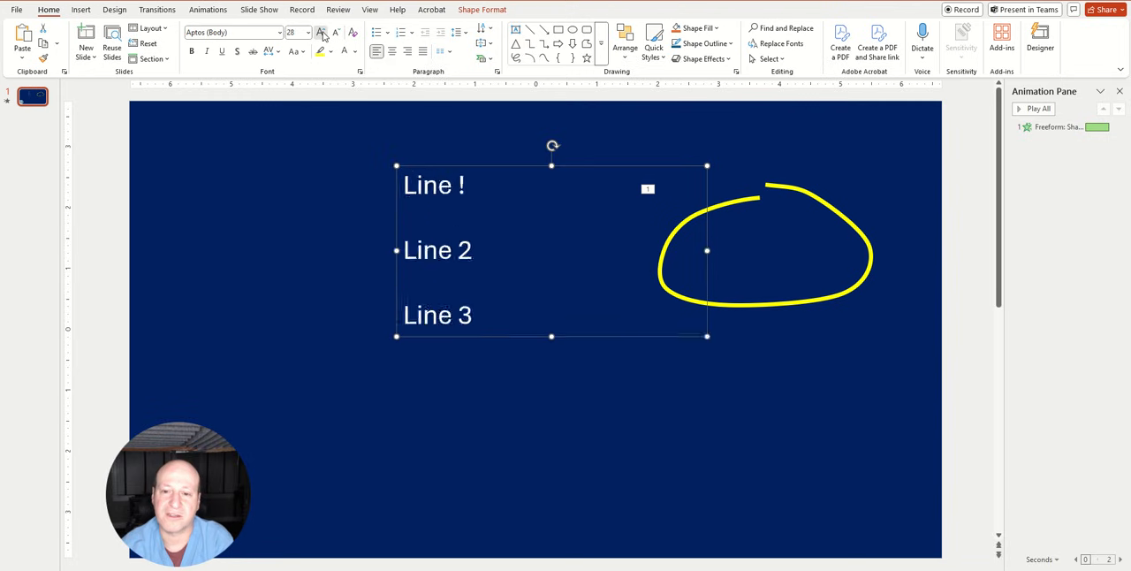
click(321, 32)
click(321, 33)
click(322, 32)
click(322, 33)
Correct the first line of the text box to read "Line 1"
click(506, 185)
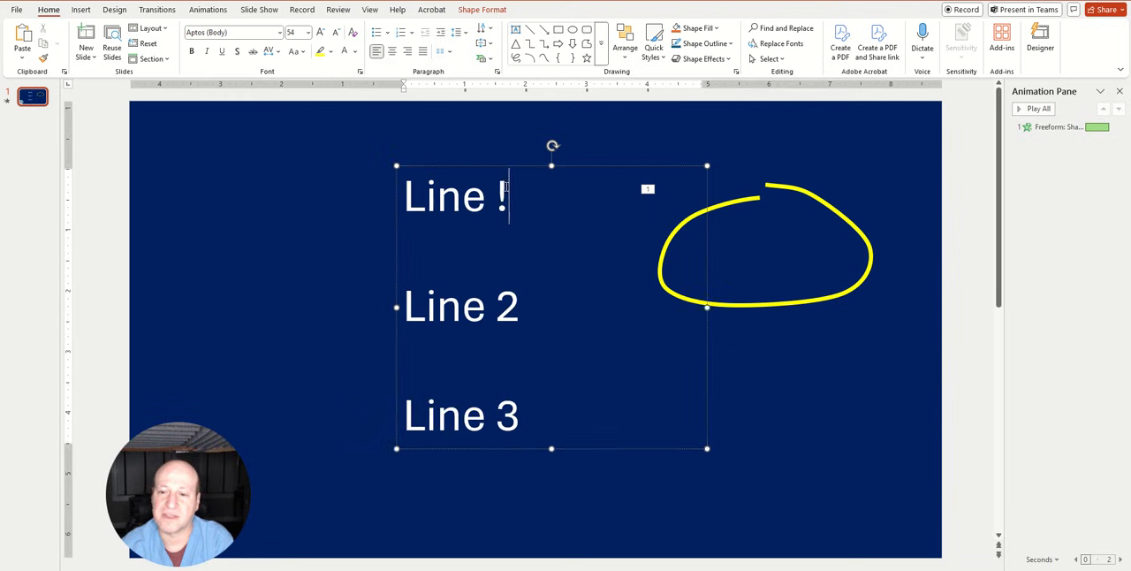
double_click(506, 187)
text(1)
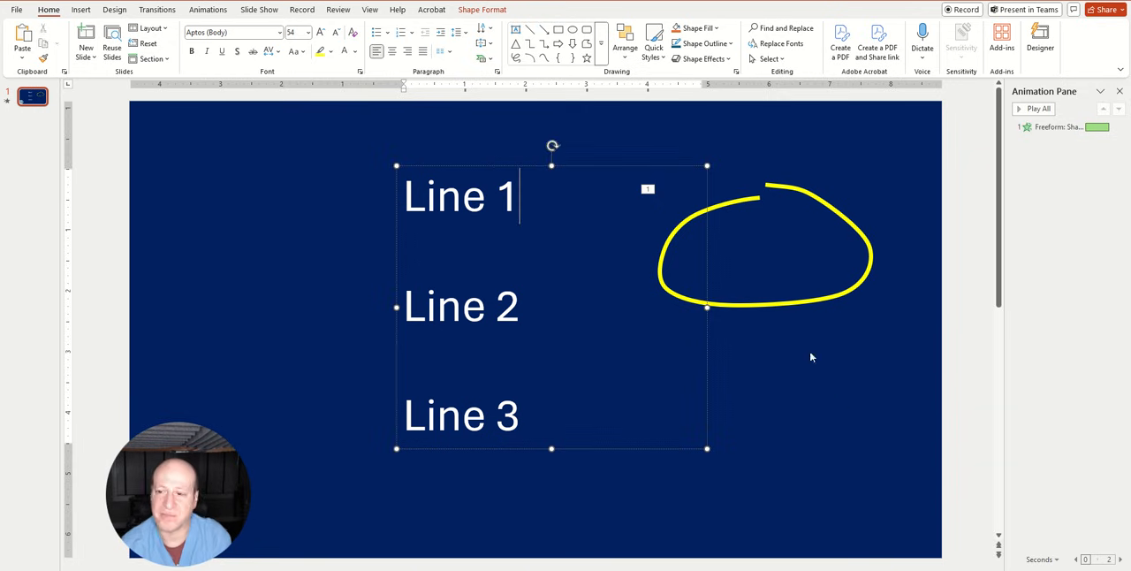
Change the loop's line color to red through its Format Shape settings
click(790, 303)
right_click(790, 304)
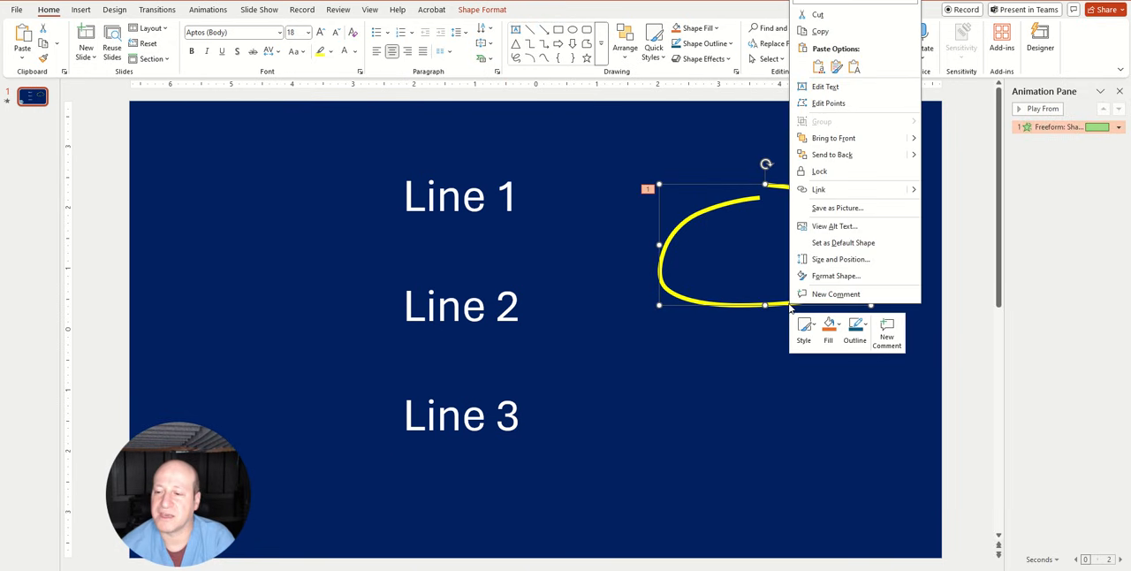
click(831, 276)
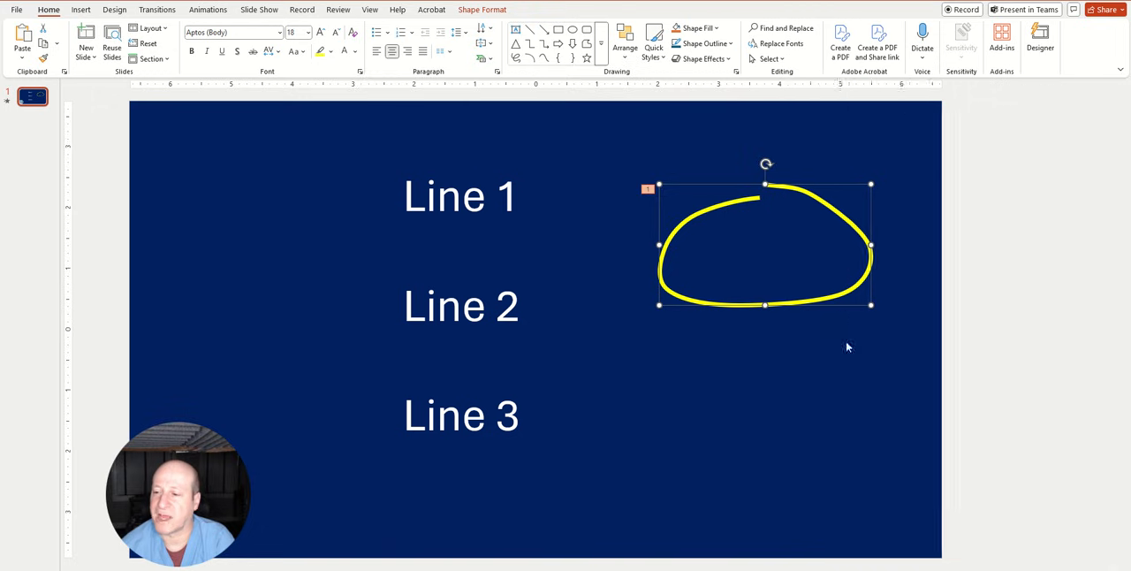
click(1074, 336)
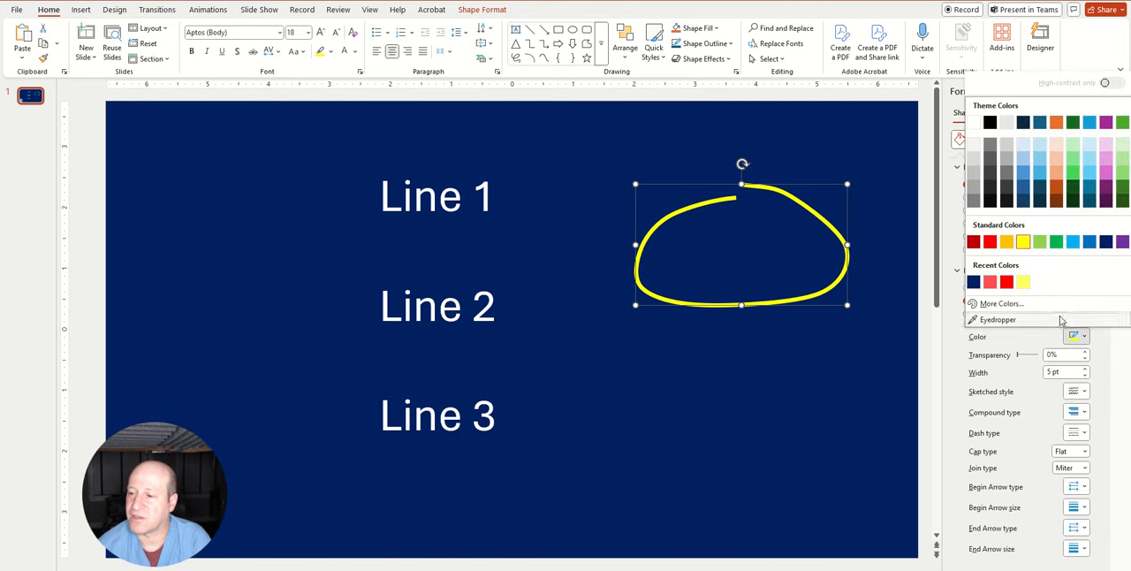
click(1002, 279)
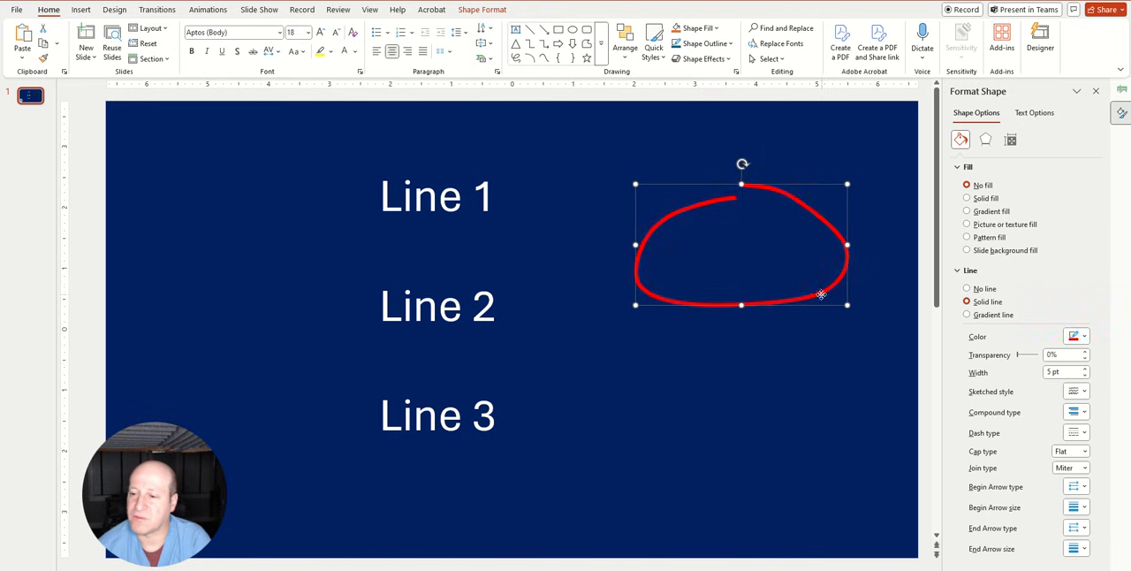
Move the red loop over "Line 1" and shrink it to fit closely around the text
drag(821, 294, 547, 232)
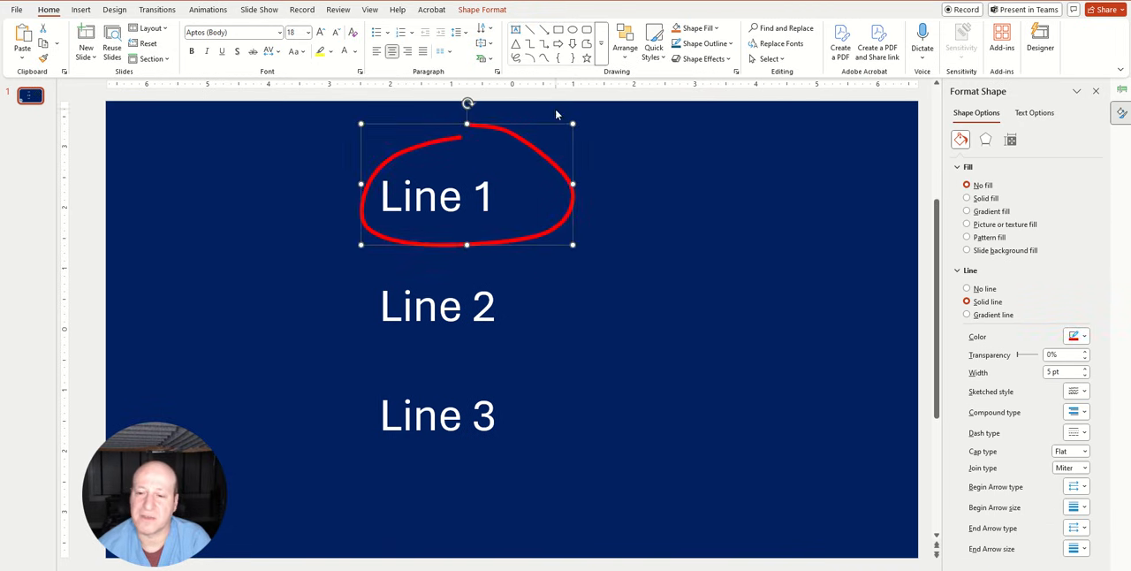
drag(572, 124, 512, 146)
drag(437, 247, 435, 233)
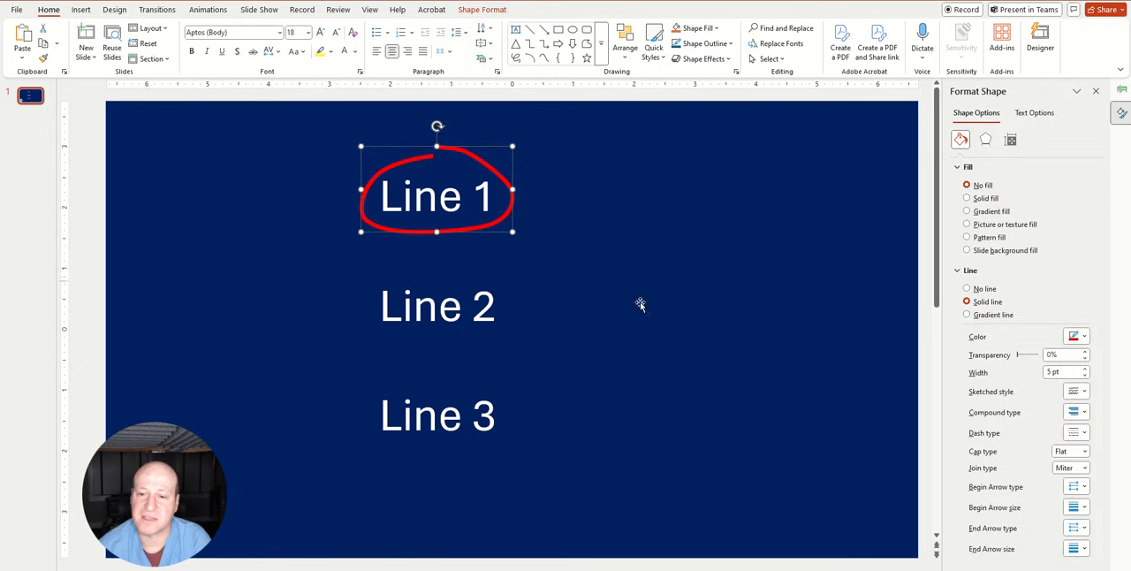
click(801, 324)
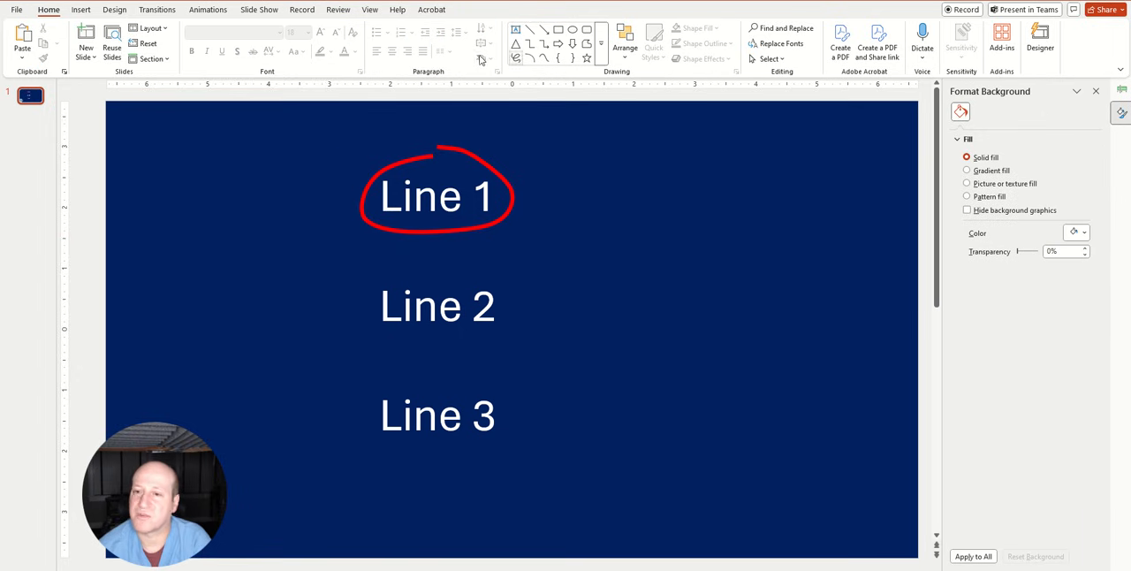
Display the Animation Pane and play the slide's animation
click(212, 10)
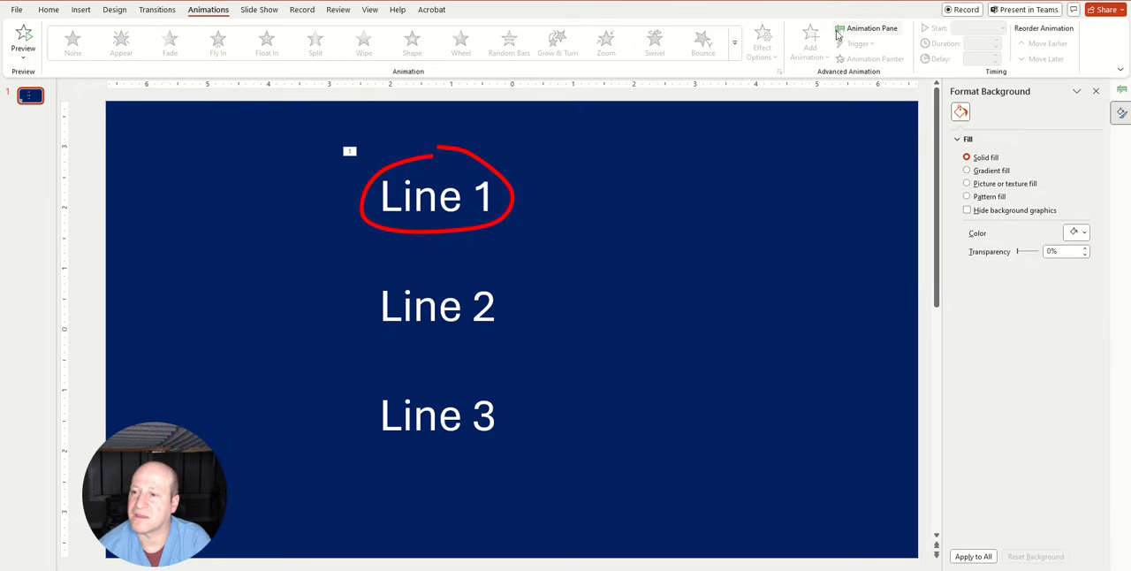
click(869, 29)
click(1016, 108)
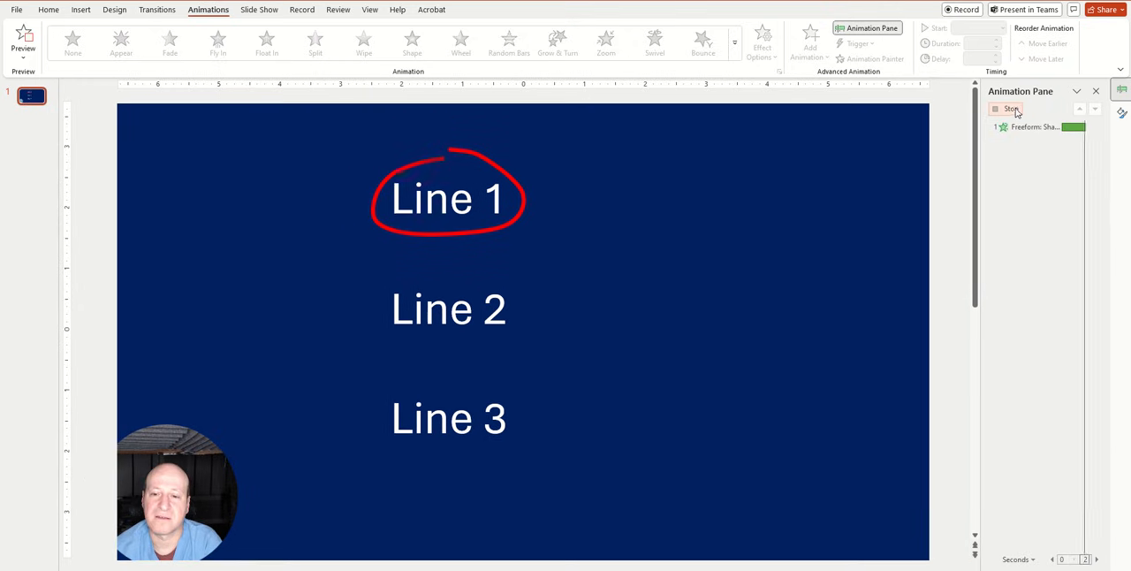
Duplicate the animated red loop twice and place the copies around "Line 2" and "Line 3"
click(523, 205)
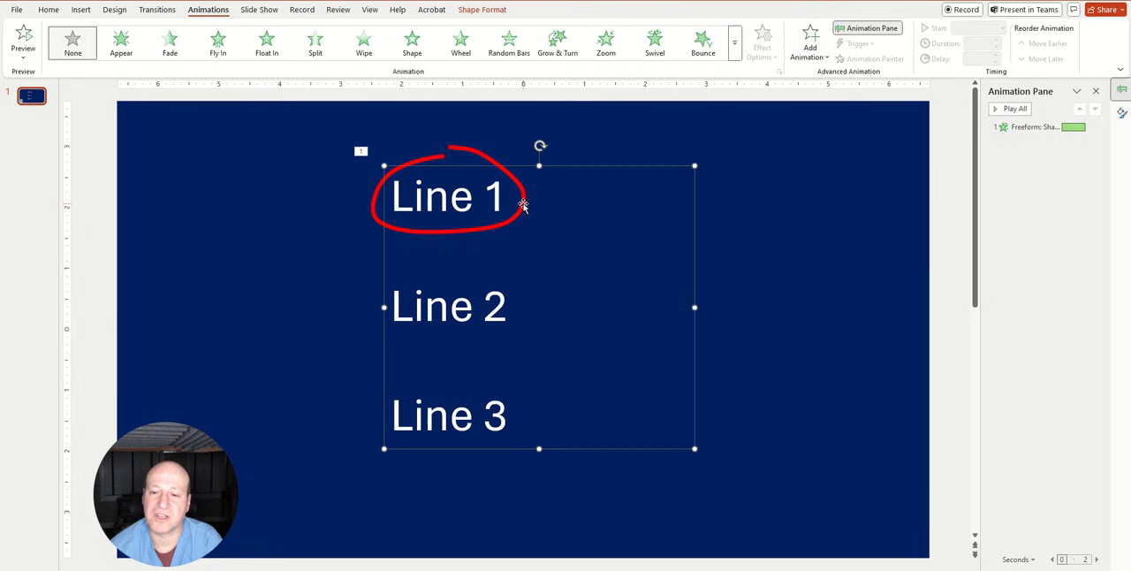
click(475, 153)
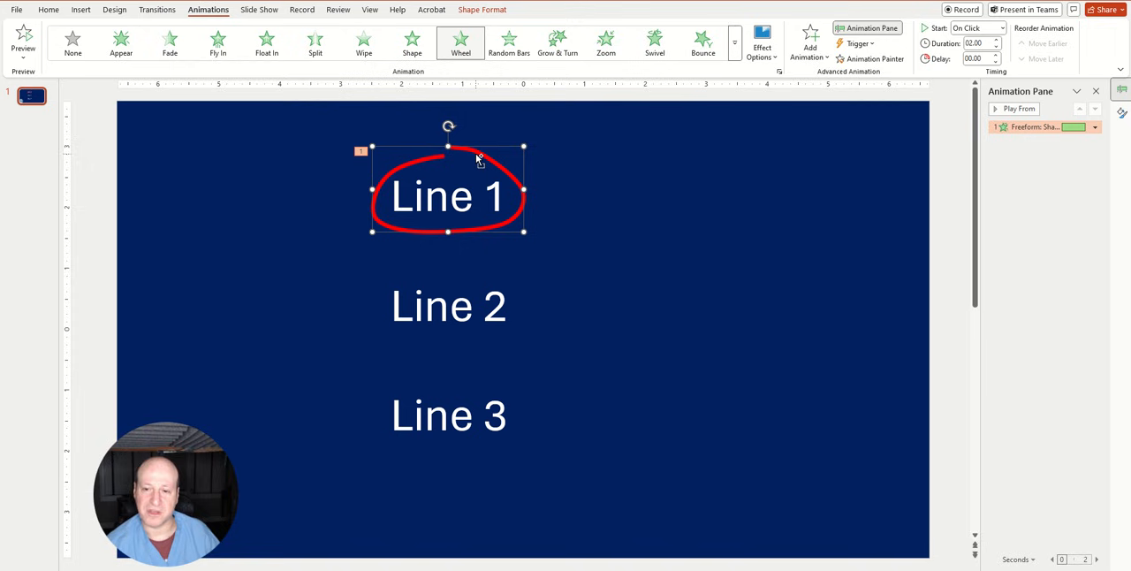
key(ctrl+d)
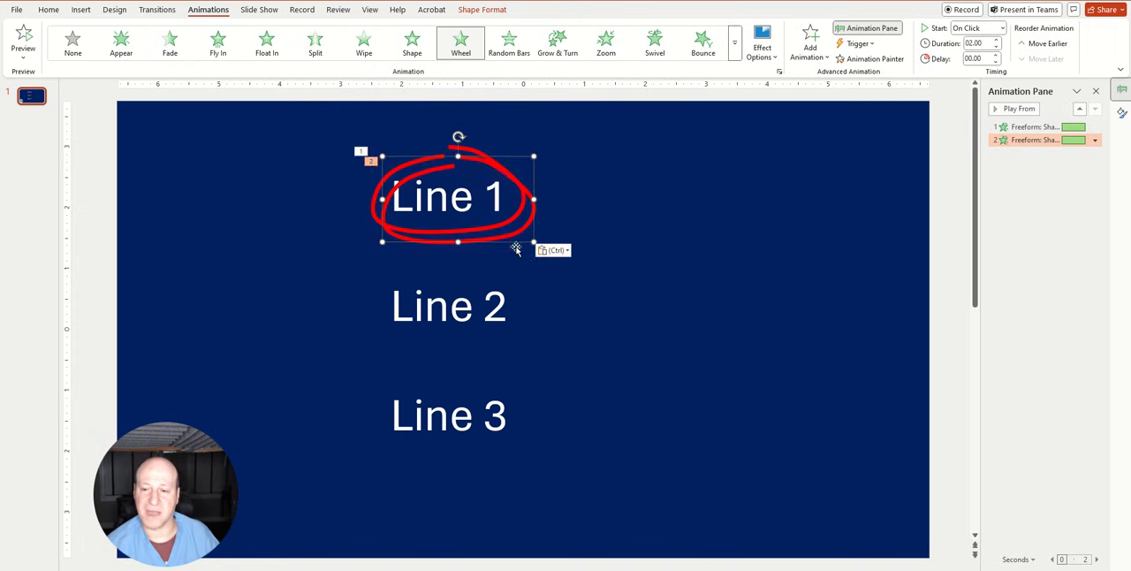
drag(505, 239, 498, 331)
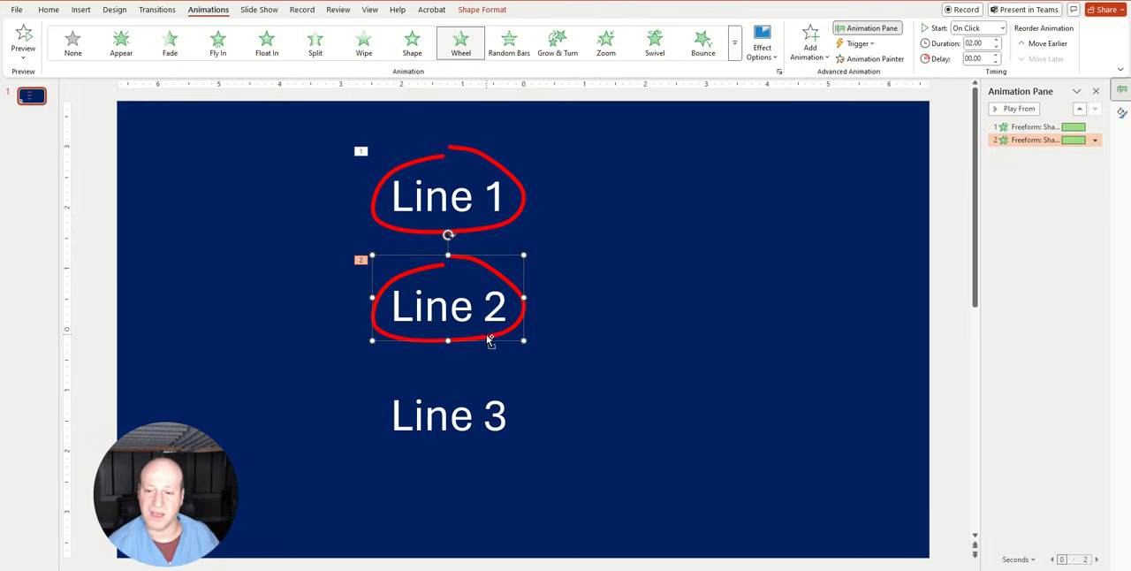
drag(485, 336, 493, 452)
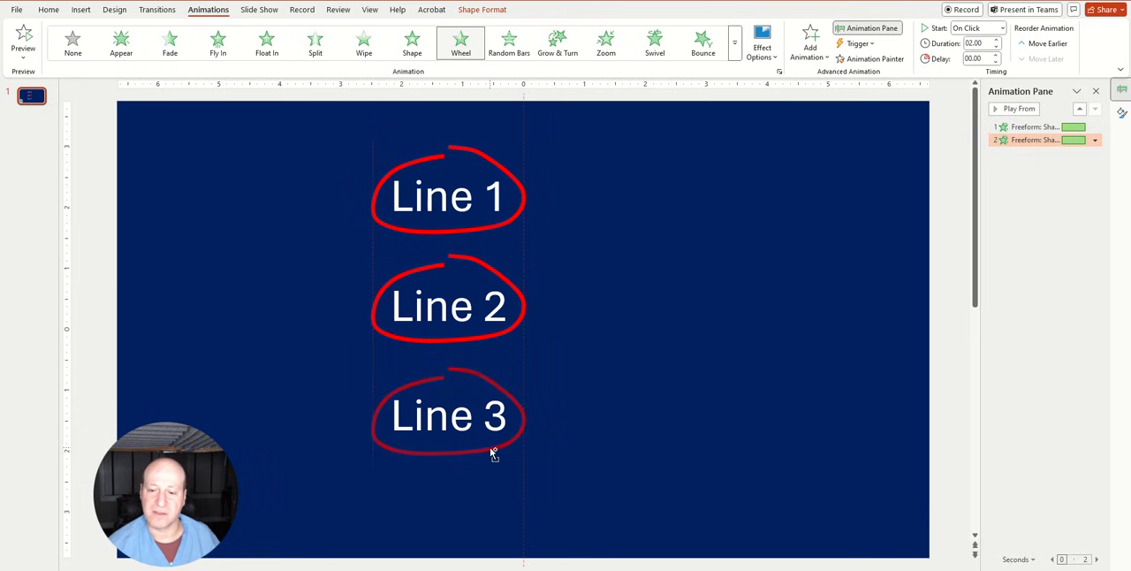
Change the line color of the loop around "Line 2" to standard yellow
click(501, 277)
right_click(501, 277)
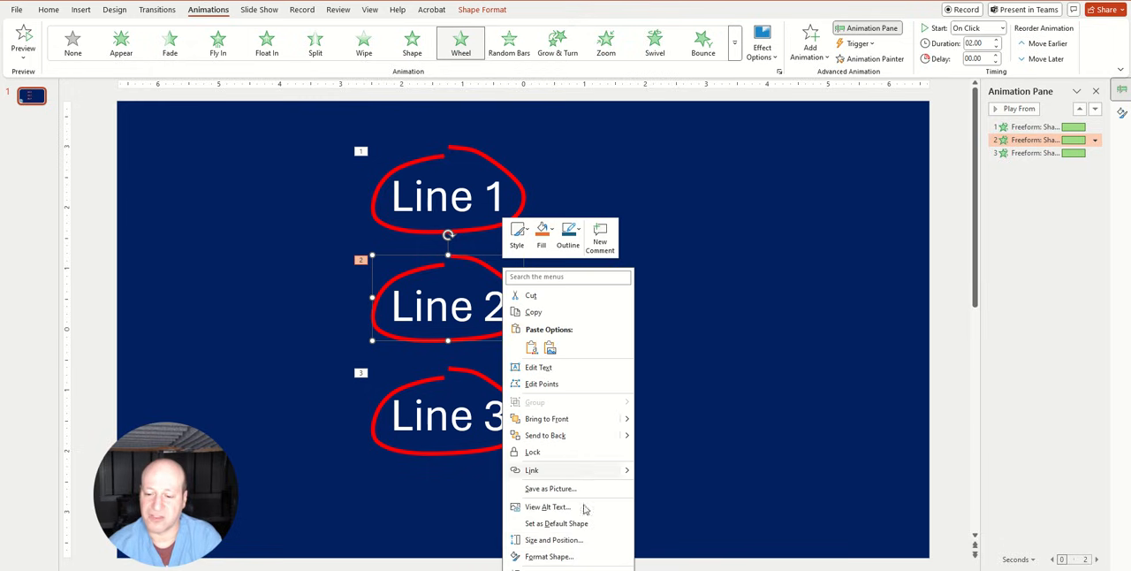
click(550, 556)
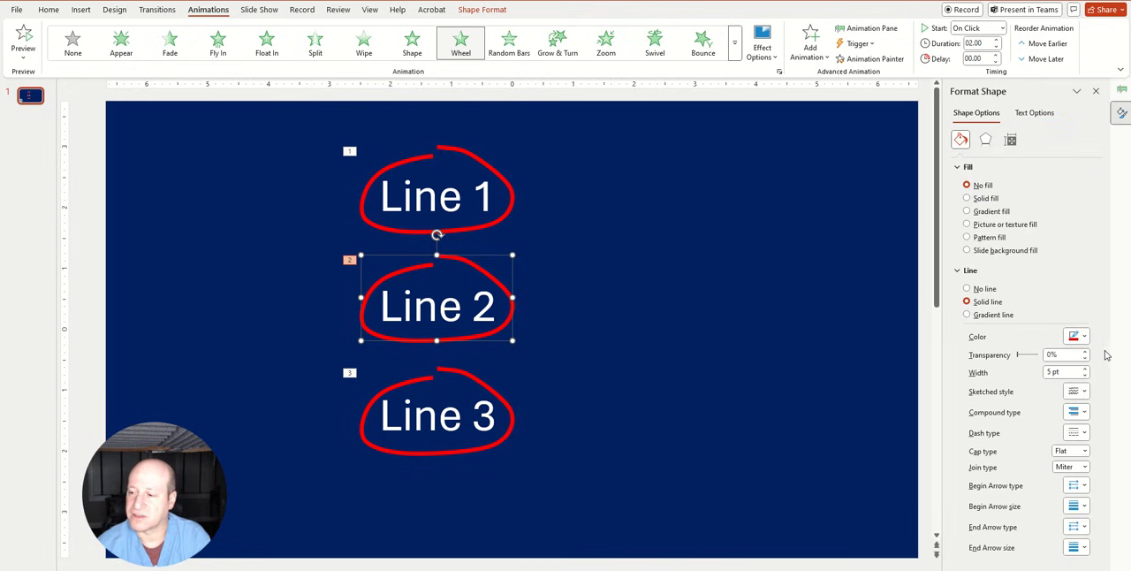
click(1083, 336)
click(1023, 242)
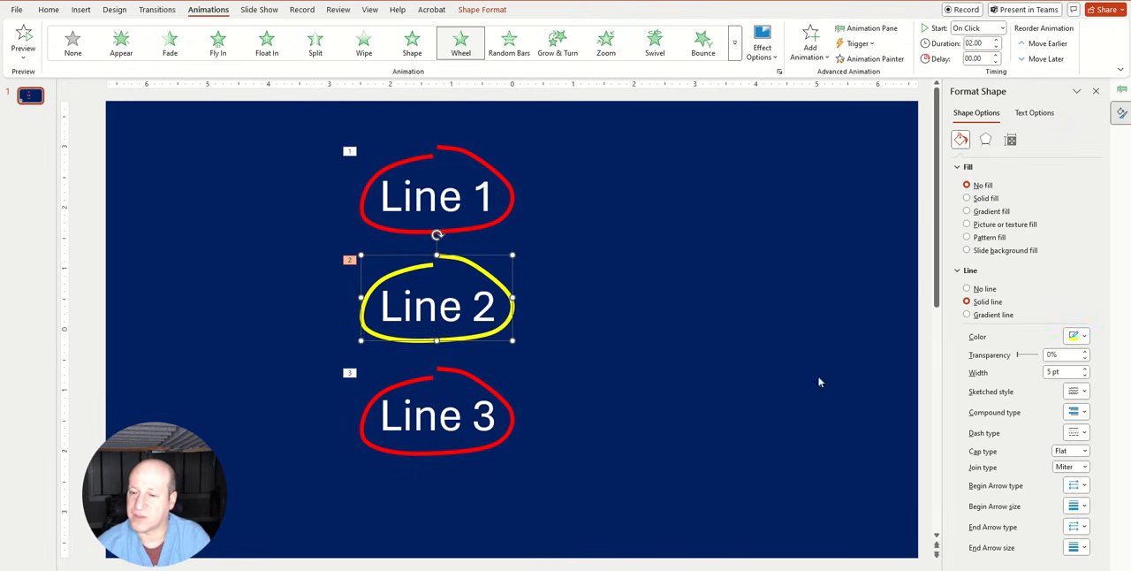
Change the line color of the loop around "Line 3" to a light green theme color
click(510, 411)
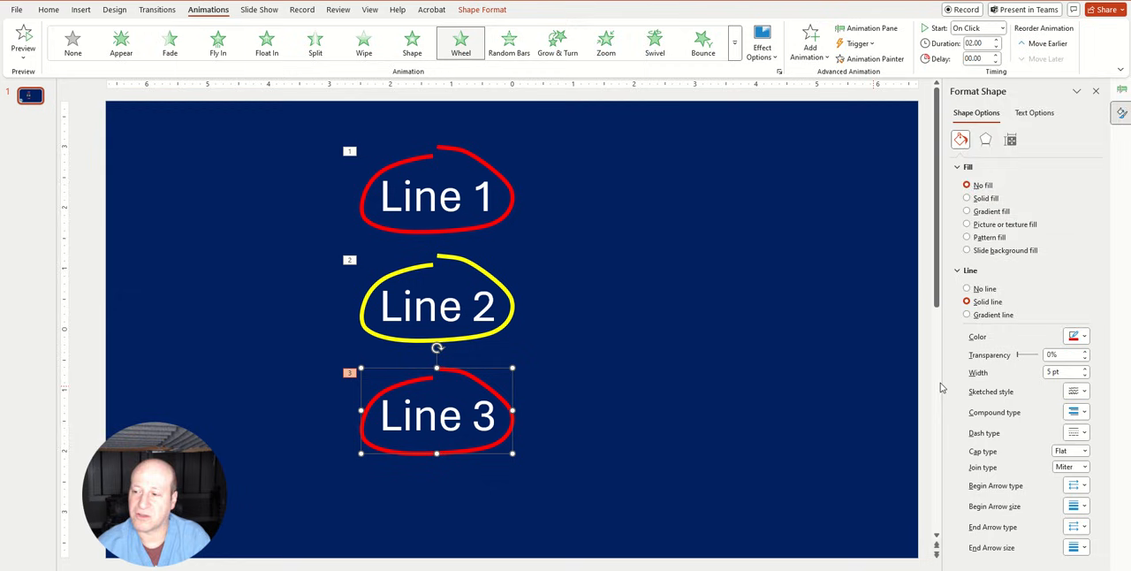
click(1073, 336)
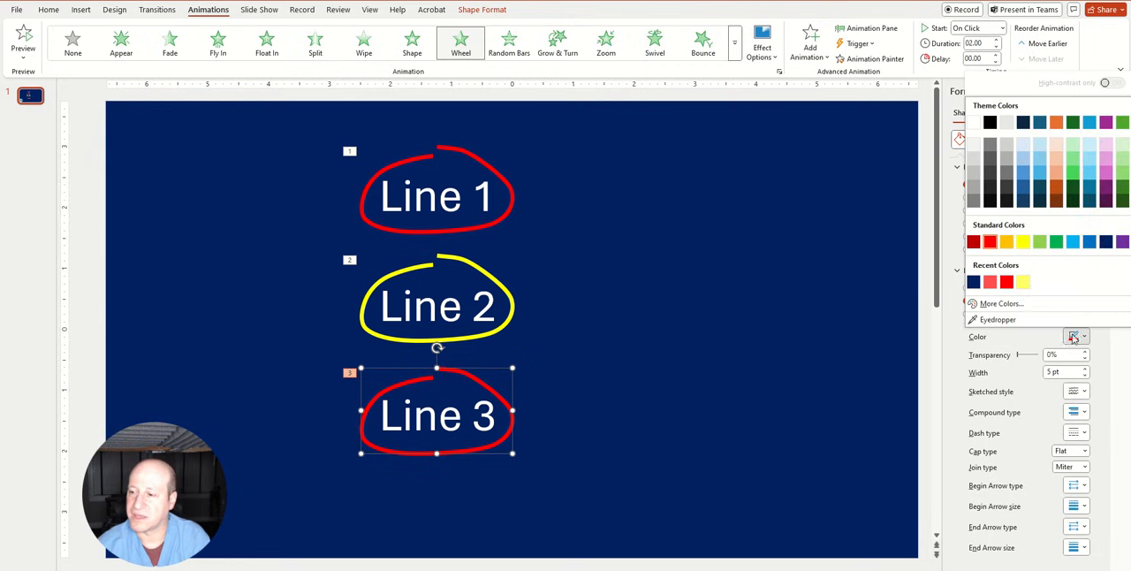
click(1120, 157)
click(892, 318)
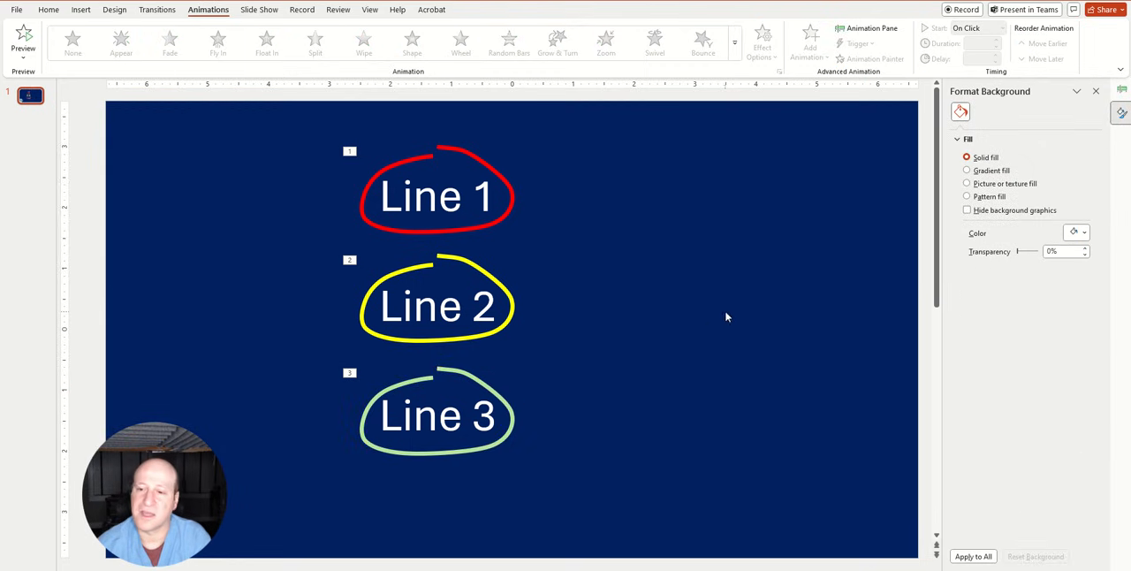
Set the Wheel animation duration of the yellow loop around "Line 2" to 01.00 seconds
click(853, 29)
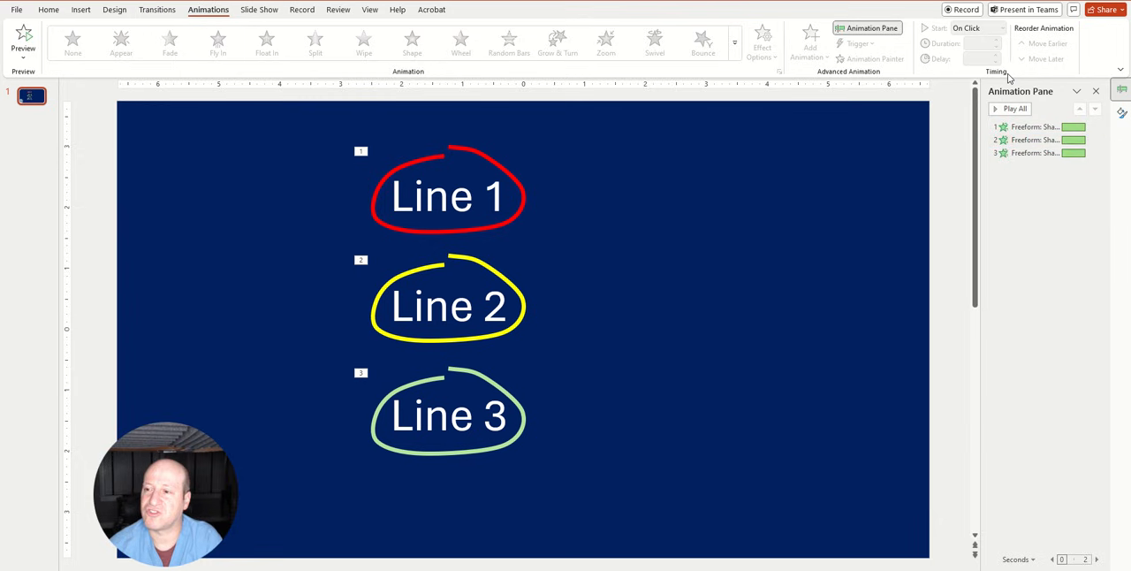
click(1027, 139)
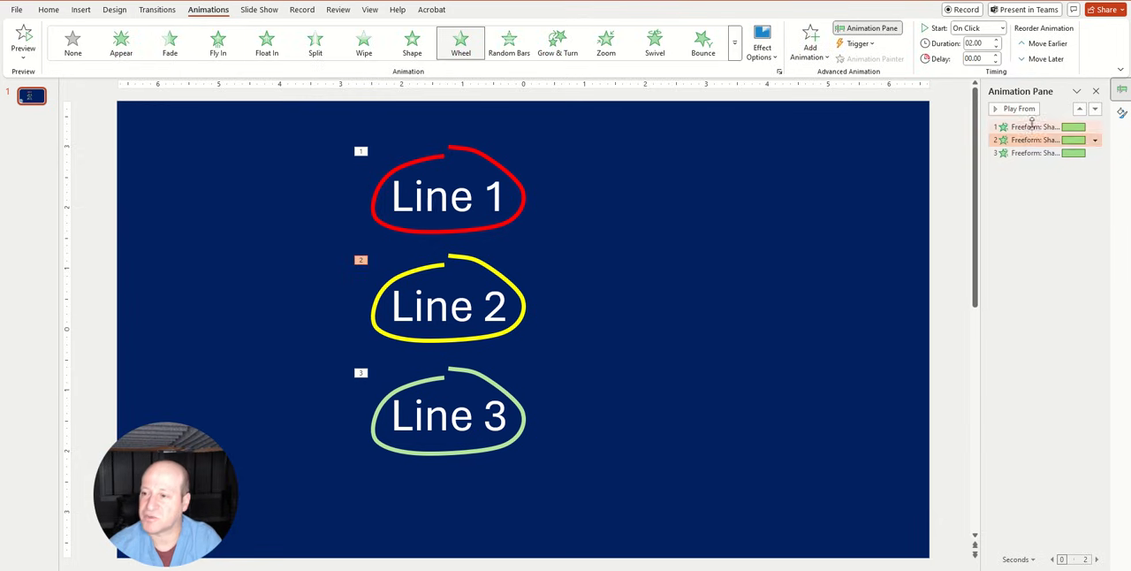
click(997, 48)
click(998, 48)
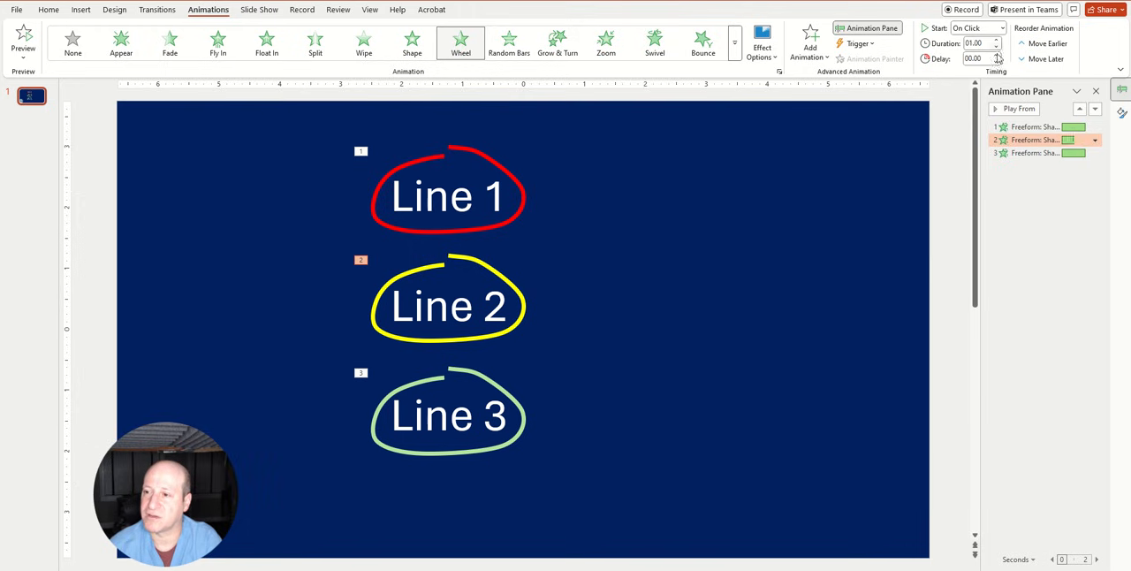
Set the Wheel animation duration of the green loop around "Line 3" to 00.50 seconds and play all animations
click(1022, 153)
click(998, 48)
click(998, 48)
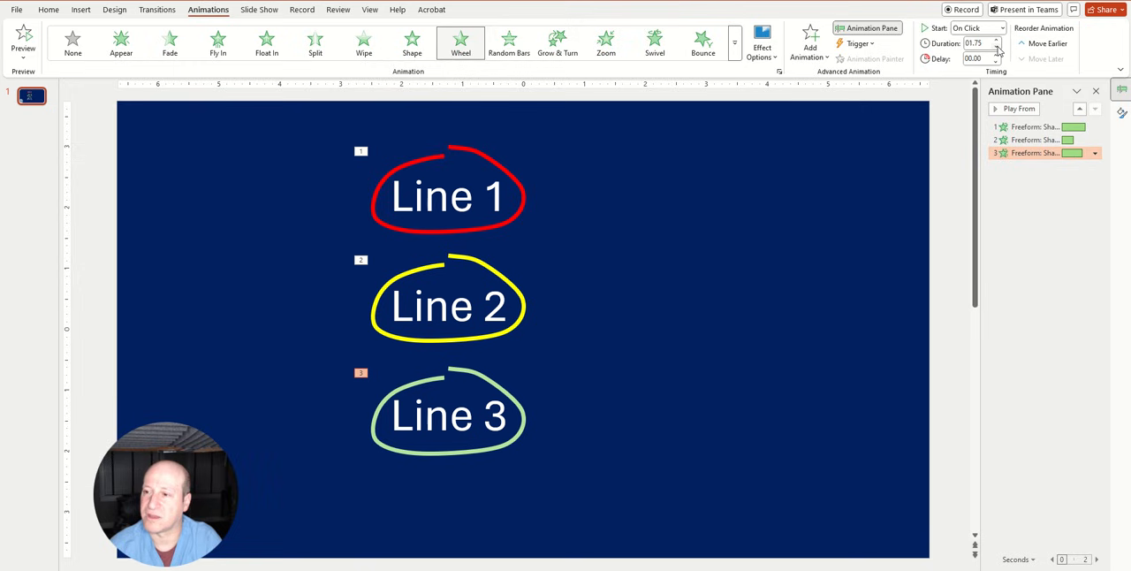
click(997, 47)
click(998, 48)
click(997, 48)
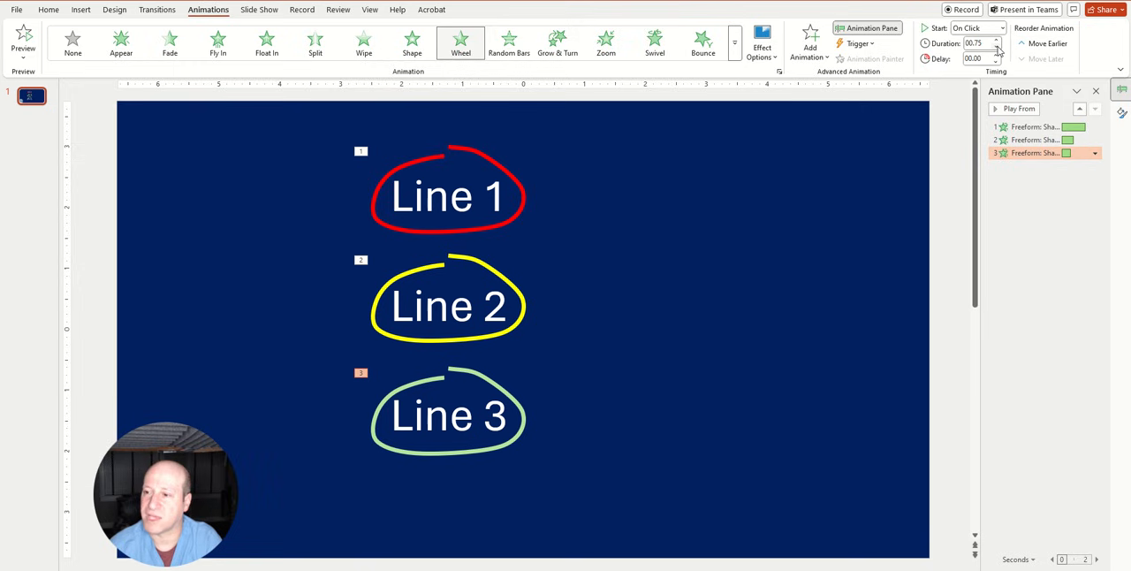
click(822, 286)
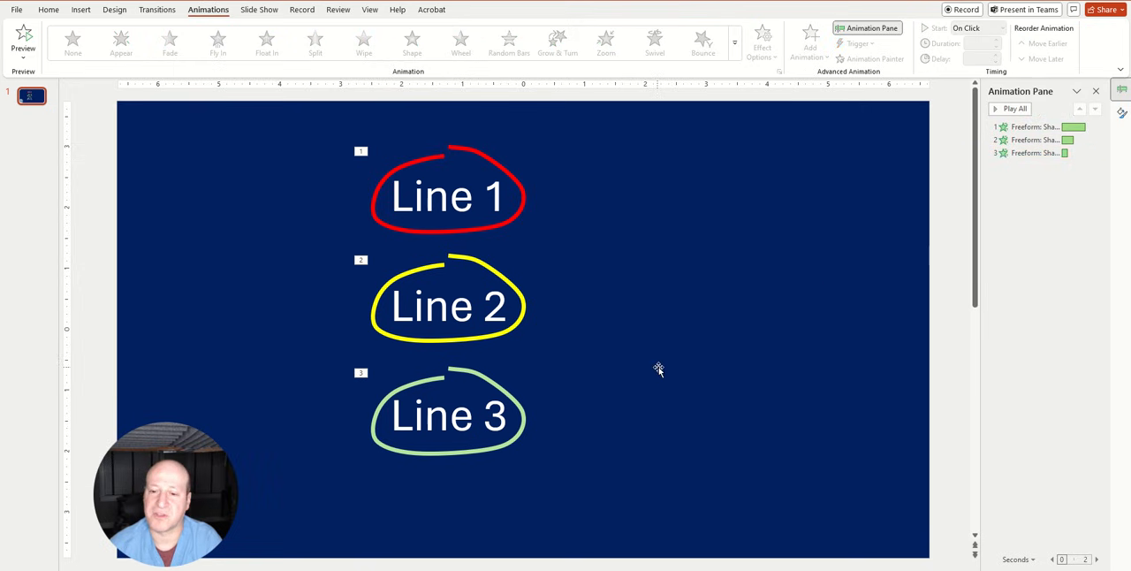
click(1009, 109)
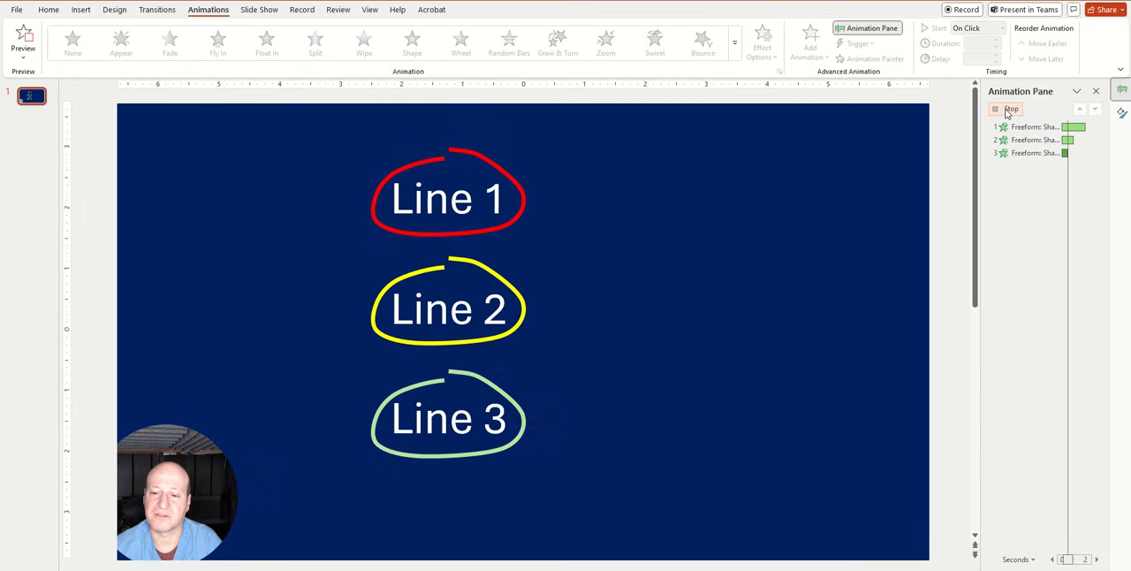
Apply a Fade entrance animation to the whole text box and check its start options
click(460, 200)
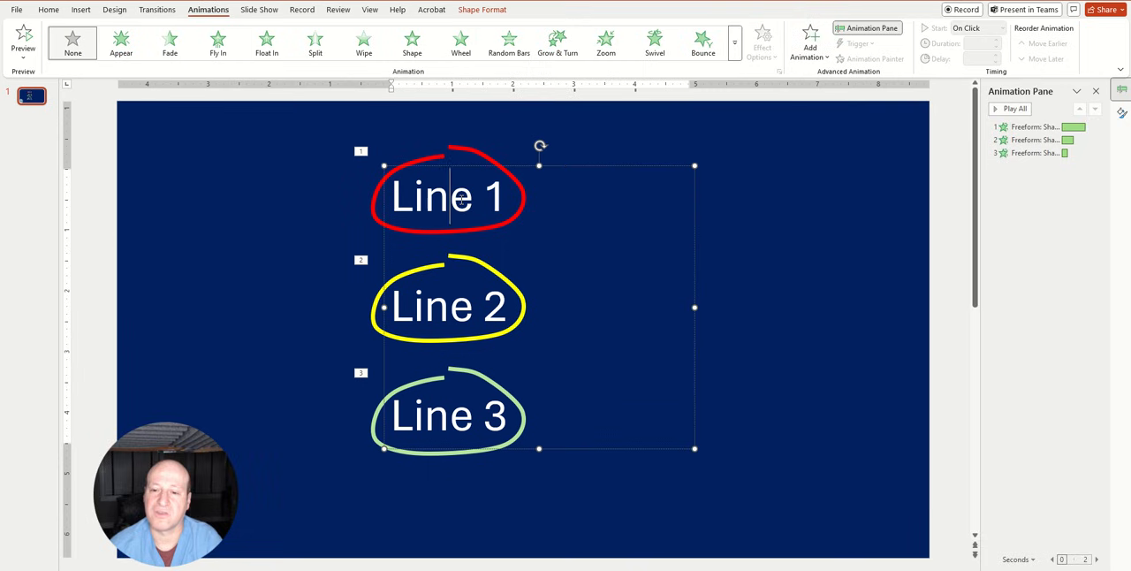
click(569, 168)
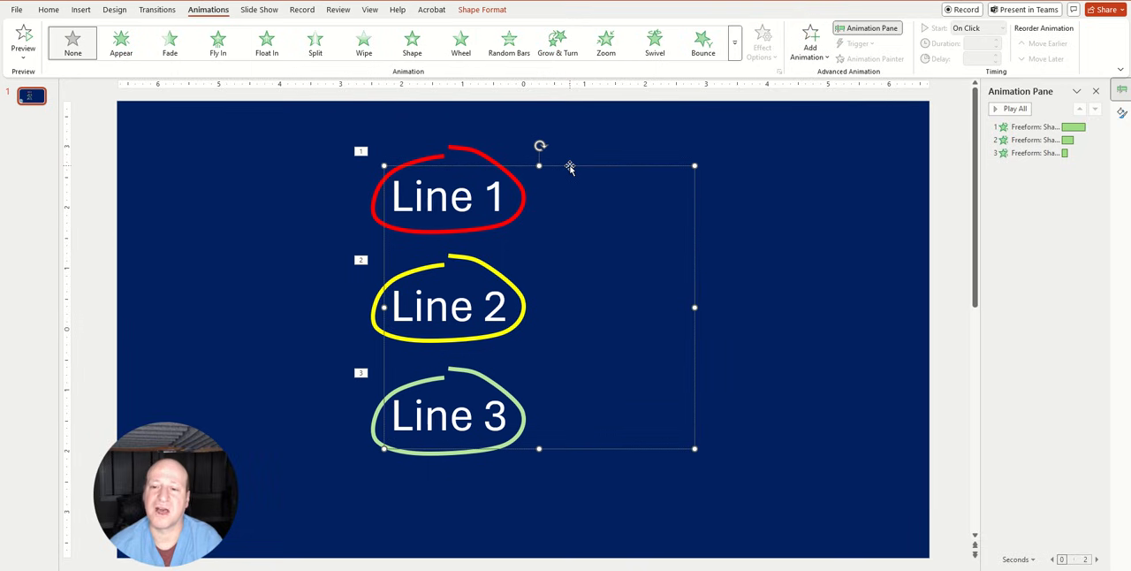
click(170, 42)
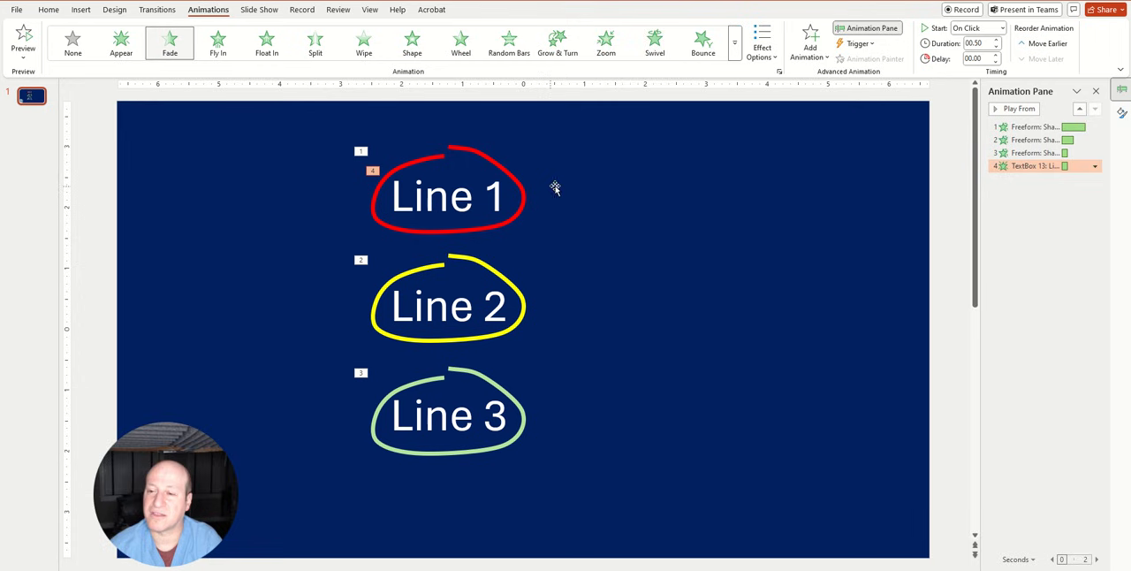
click(1094, 167)
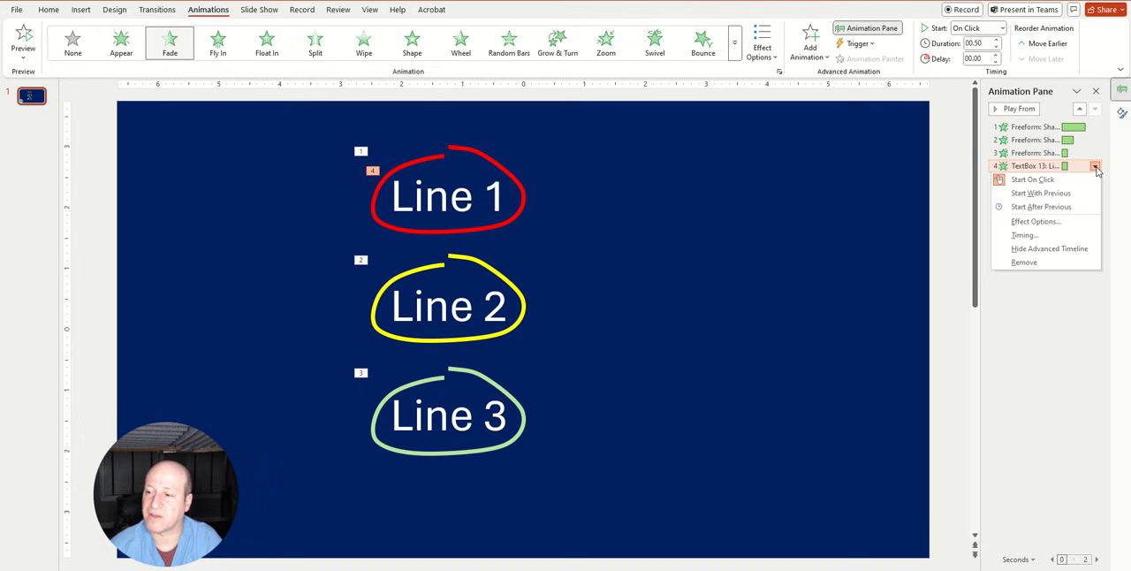
click(849, 270)
Apply Fade to the text of all three lines as separate animations and delete the whole text box's Fade animation
click(464, 210)
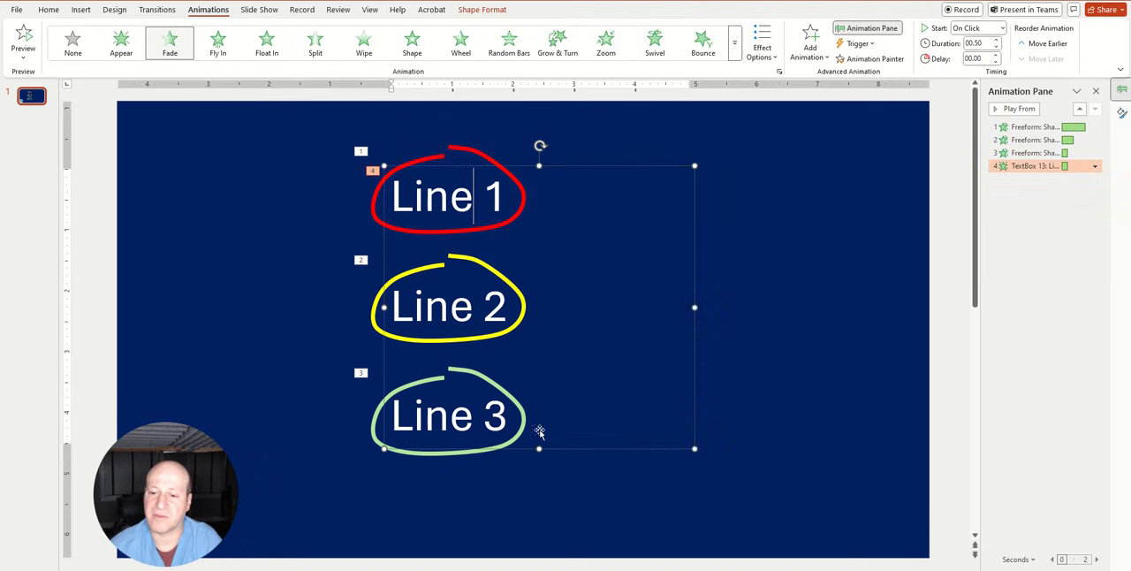
drag(509, 417, 344, 202)
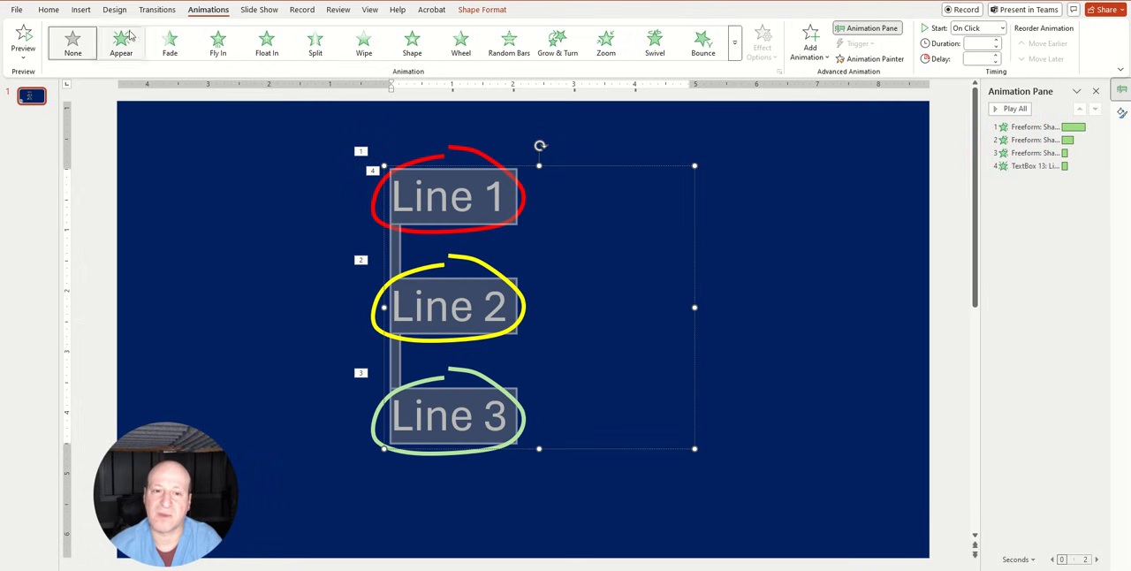
click(168, 44)
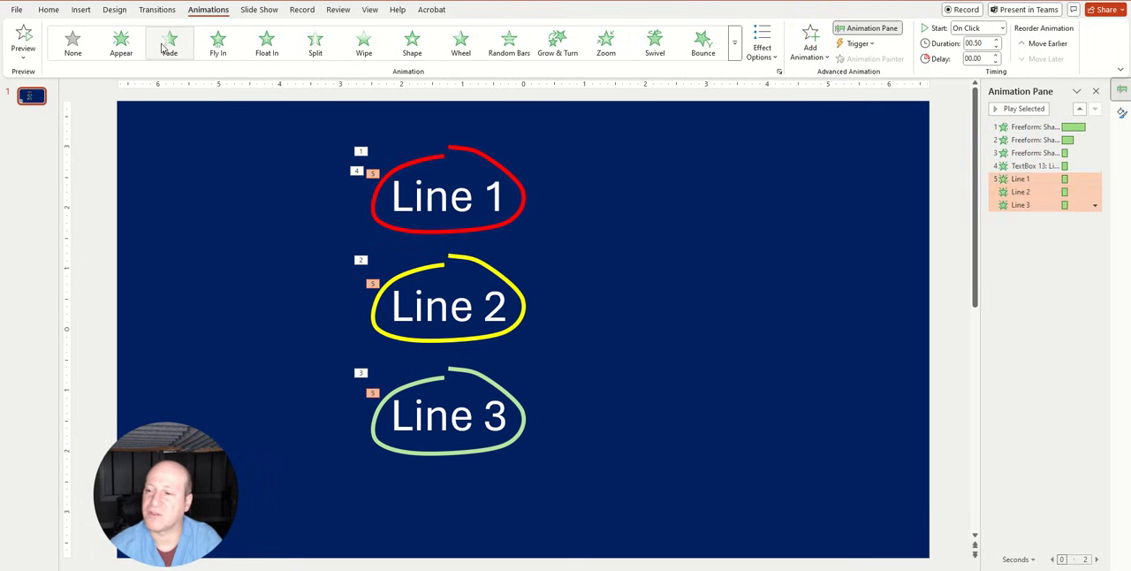
click(1026, 167)
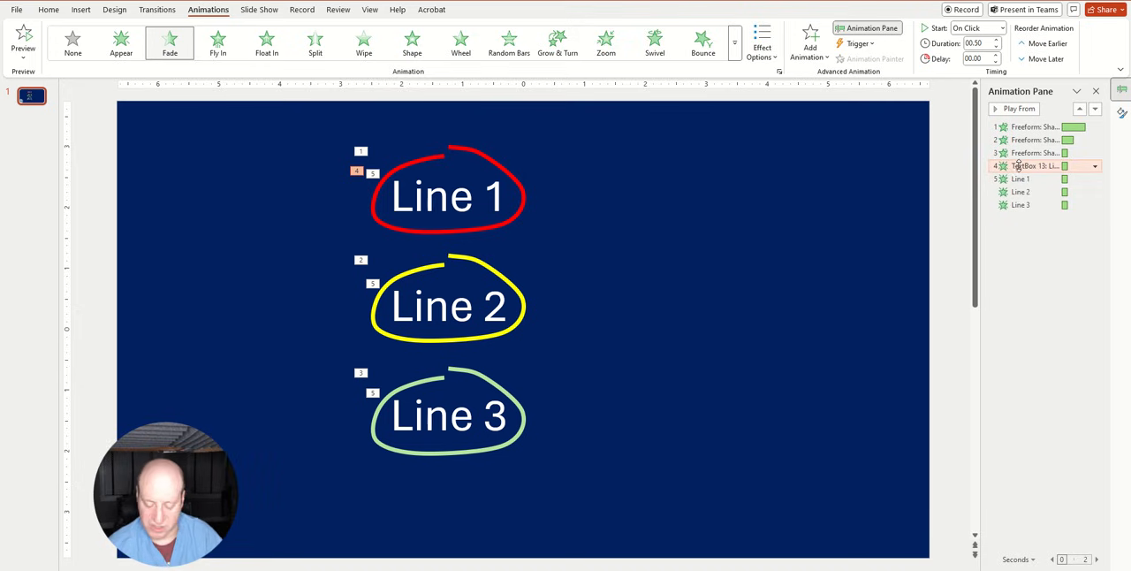
key(Delete)
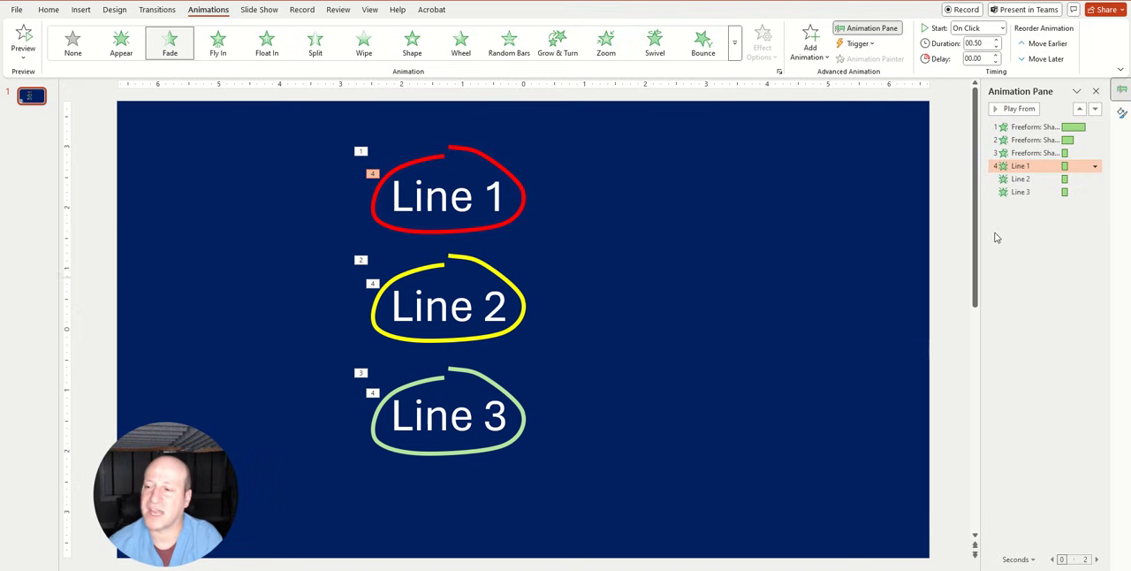
Set the Fade animations of "Line 1", "Line 2" and "Line 3" to Start On Click
shift+click(1018, 179)
shift+click(1018, 192)
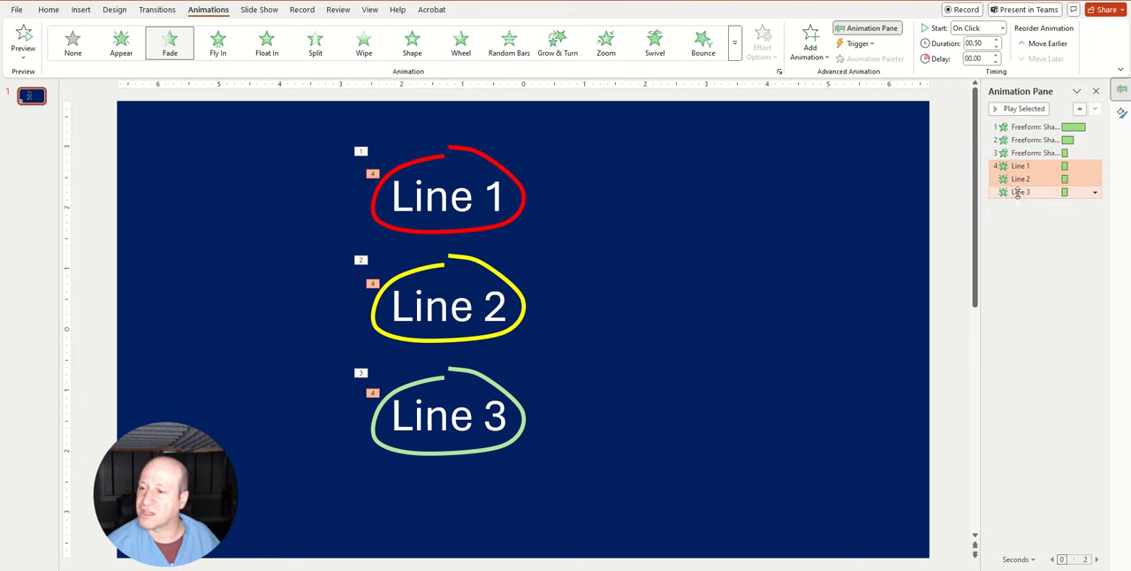
right_click(1018, 191)
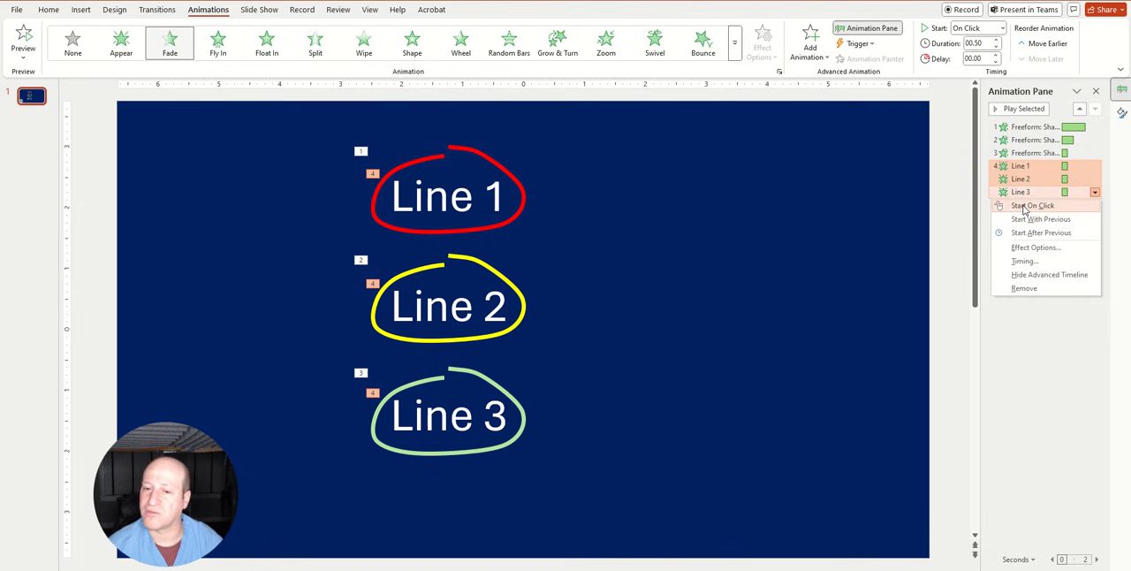
click(1024, 206)
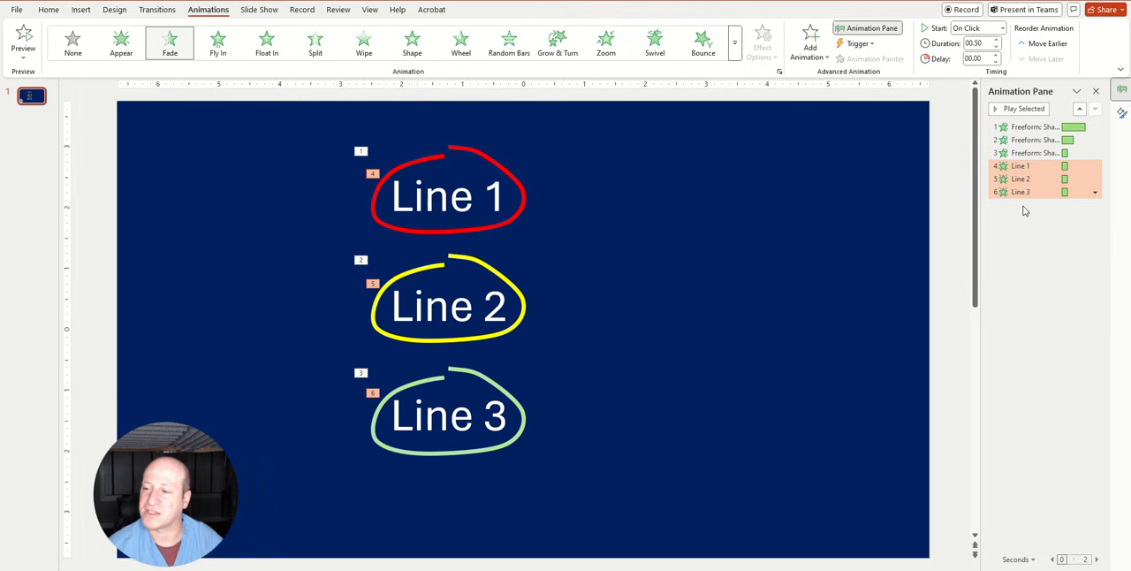
Reorder the animations so each loop's Wheel directly follows the Fade of the line it circles, and play the sequence from "Line 1"
click(1017, 127)
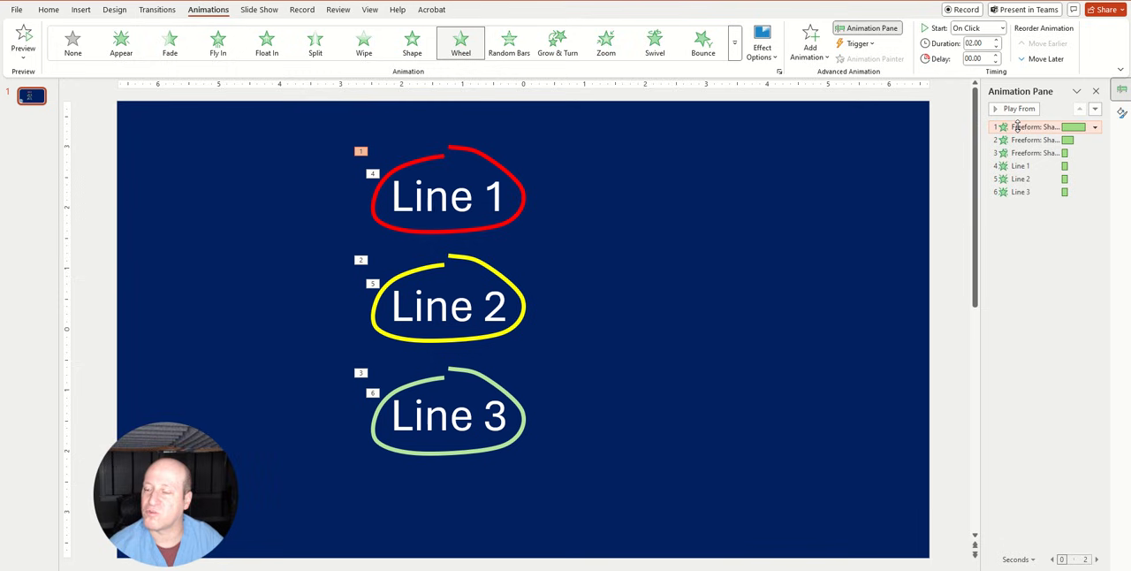
drag(1017, 126, 1024, 166)
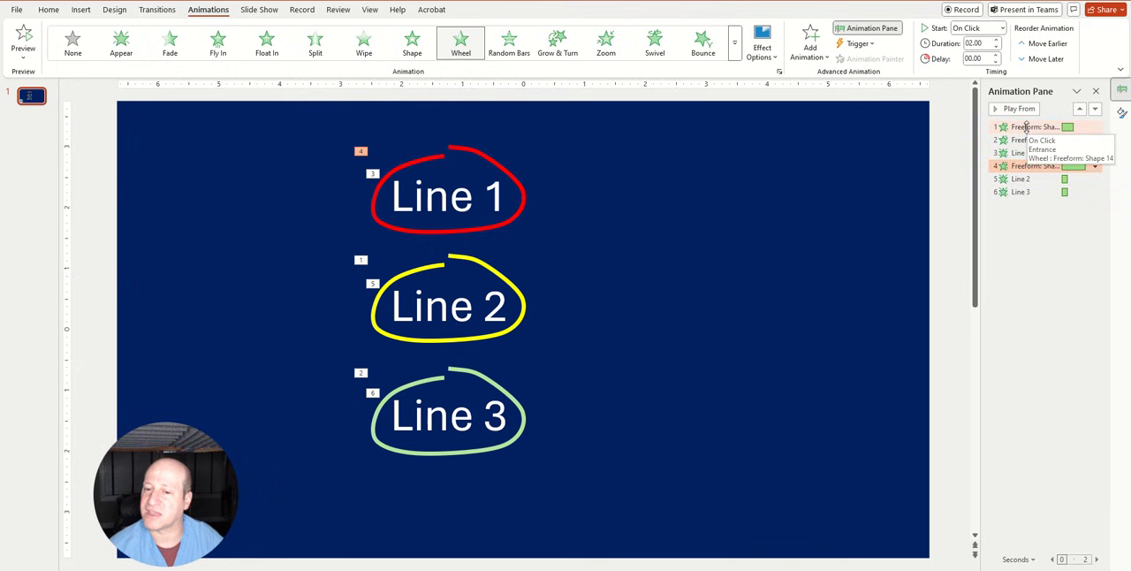
drag(1026, 126, 1027, 184)
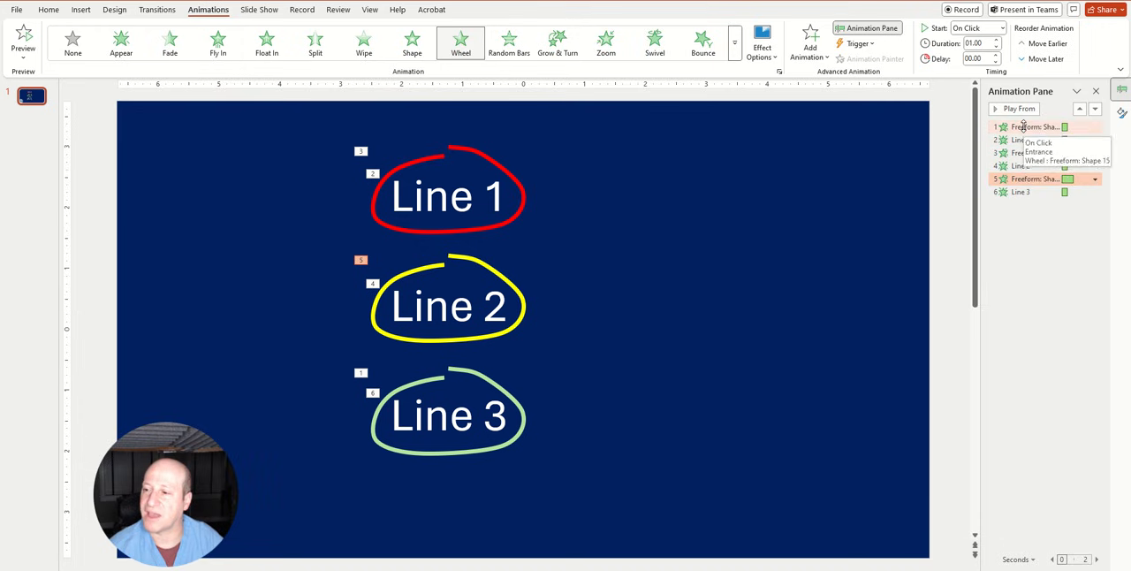
drag(1023, 125, 1030, 205)
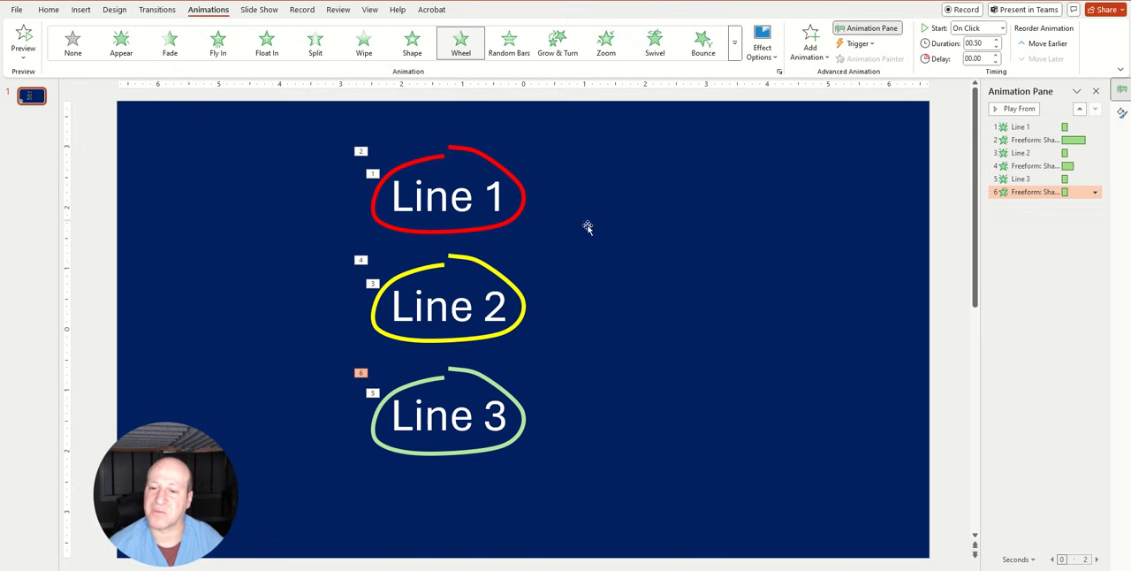
click(1013, 124)
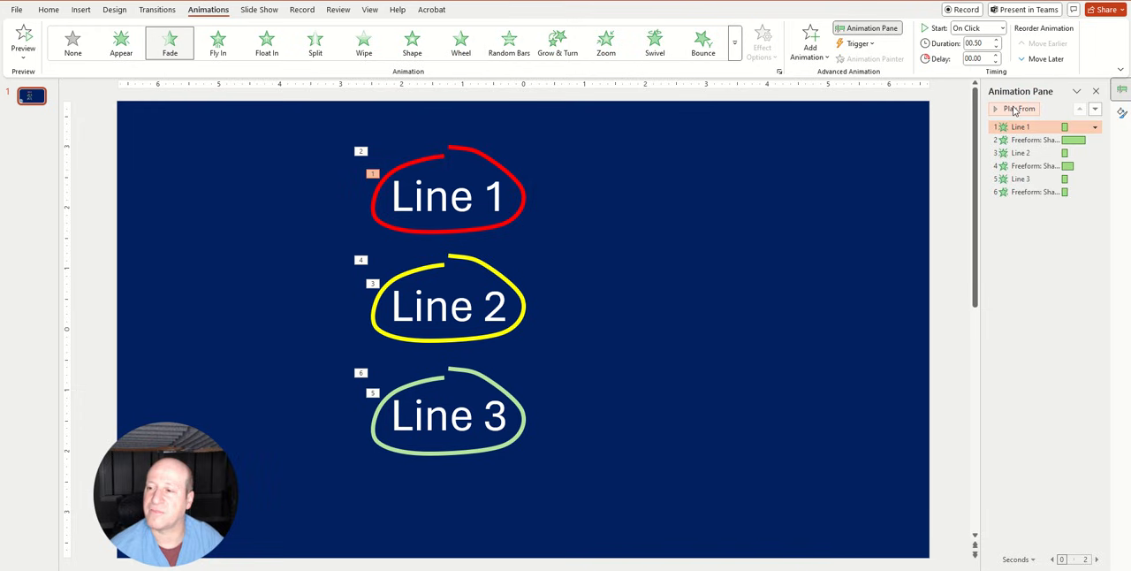
click(1016, 109)
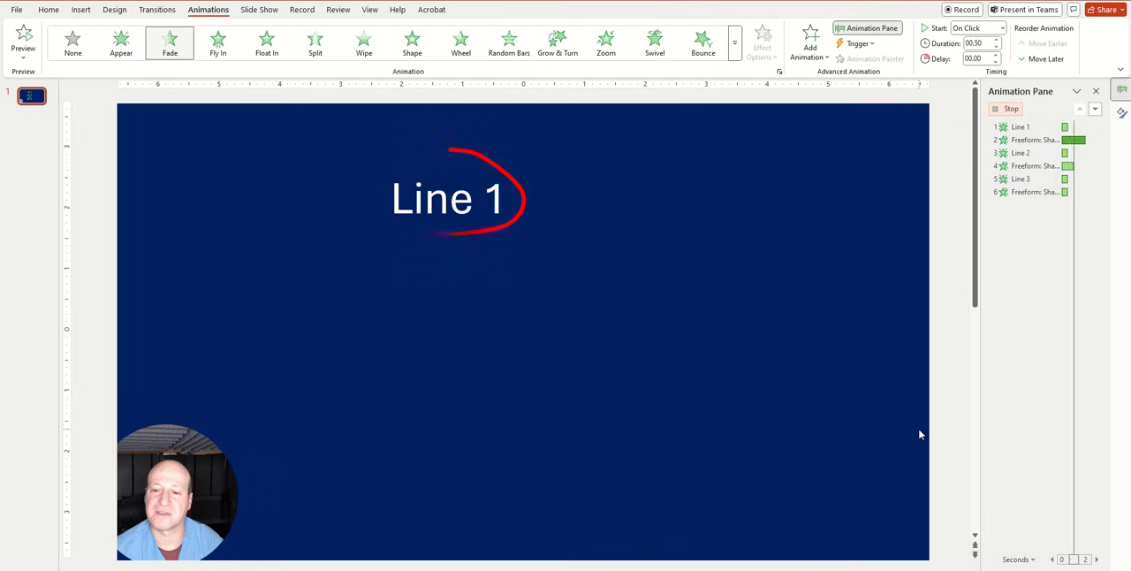